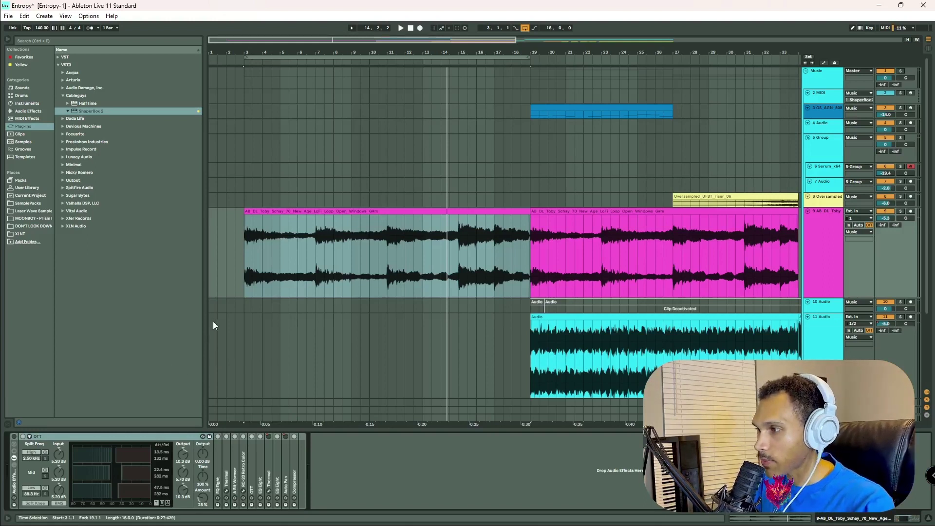
# Play the arrangement from bar 3, where the first LoFi loop clip begins.
pyautogui.click(243, 309)
pyautogui.press('space')
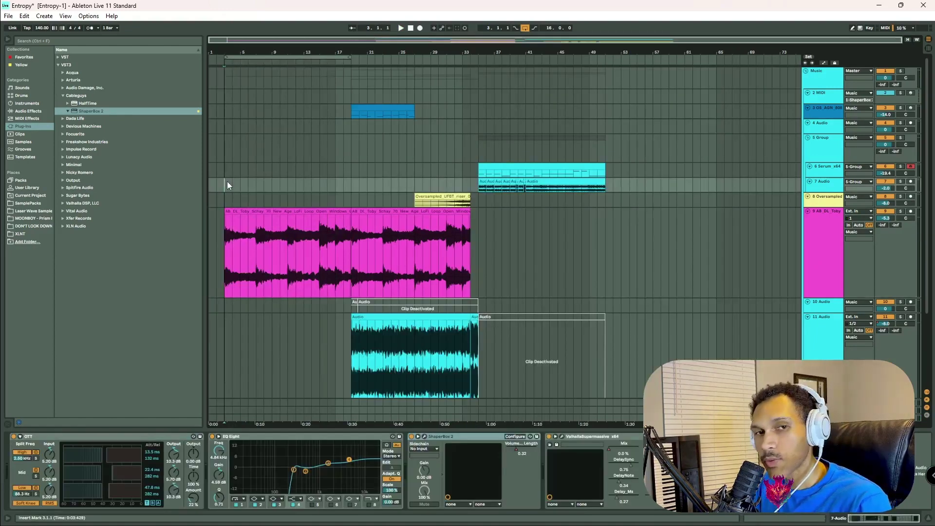
pyautogui.press('space')
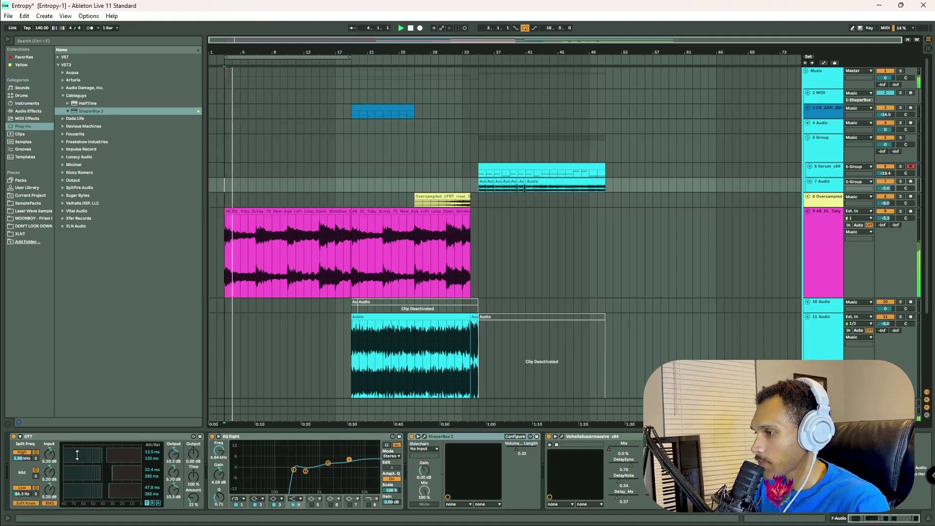
# Show the LoFi loop track's effect chain and switch the first OTT off and on to compare its effect.
pyautogui.click(825, 267)
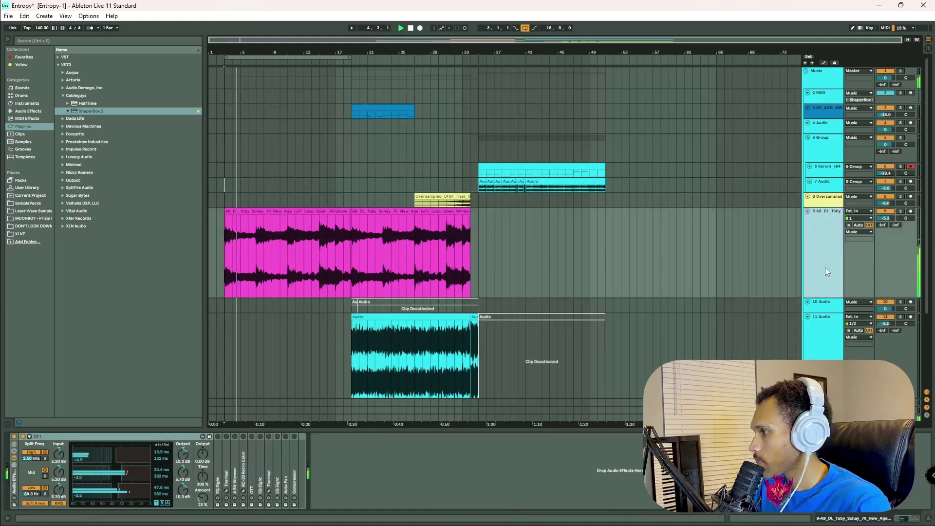
pyautogui.click(23, 437)
pyautogui.click(23, 437)
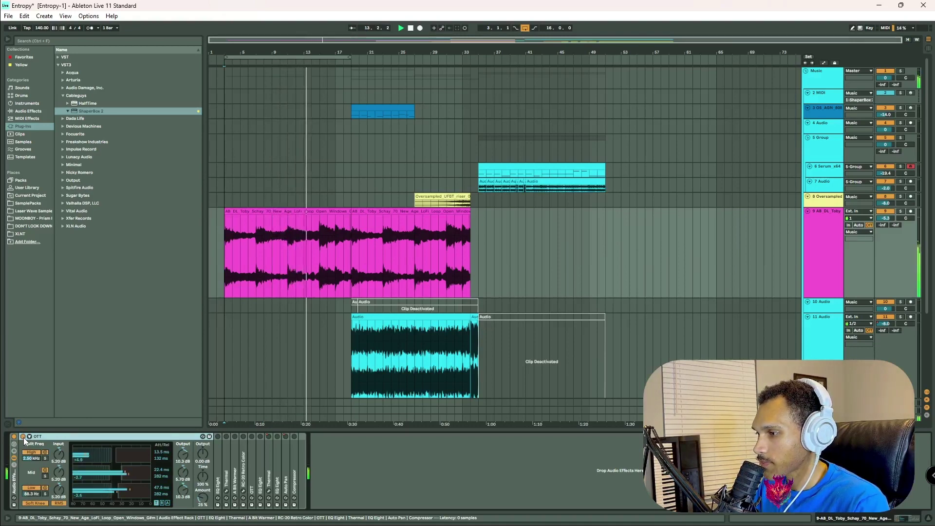
# Expand the first EQ Eight in the LoFi loop's chain, restart playback, and toggle the EQ to compare its effect.
pyautogui.doubleClick(219, 446)
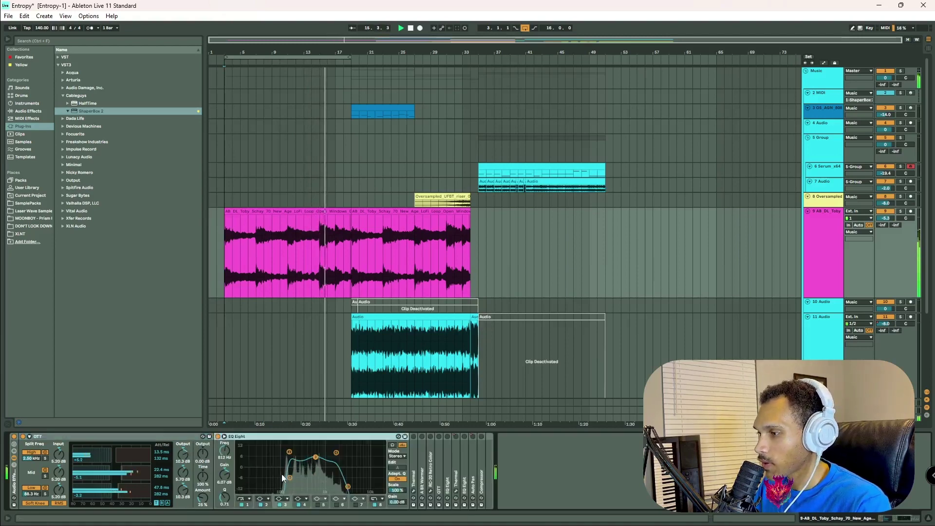
pyautogui.press('space')
pyautogui.press('space')
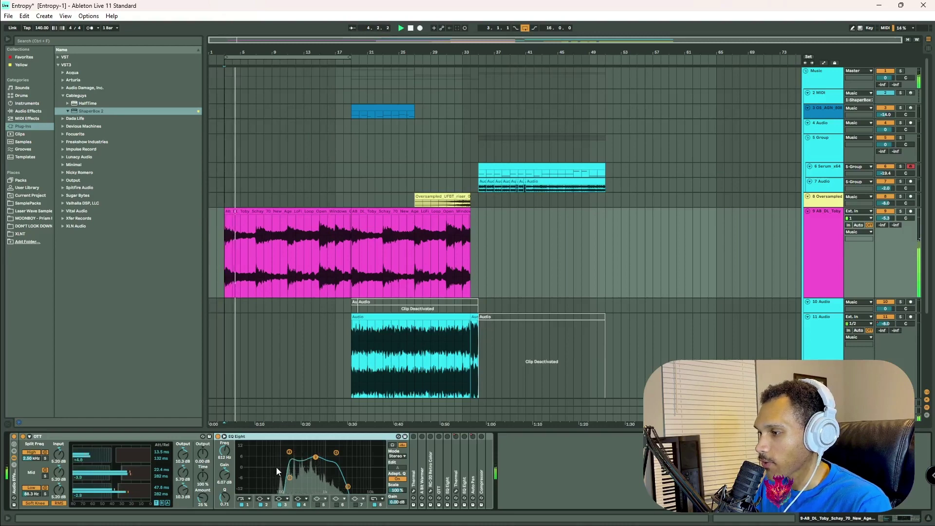
pyautogui.click(219, 437)
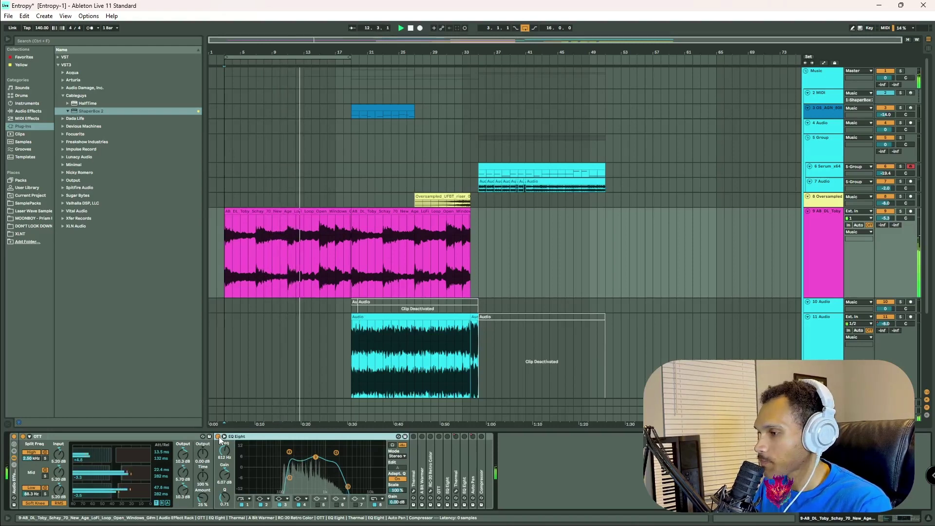
# Restart playback, expand the first Thermal device on the LoFi loop track, and open its plug-in window.
pyautogui.press('space')
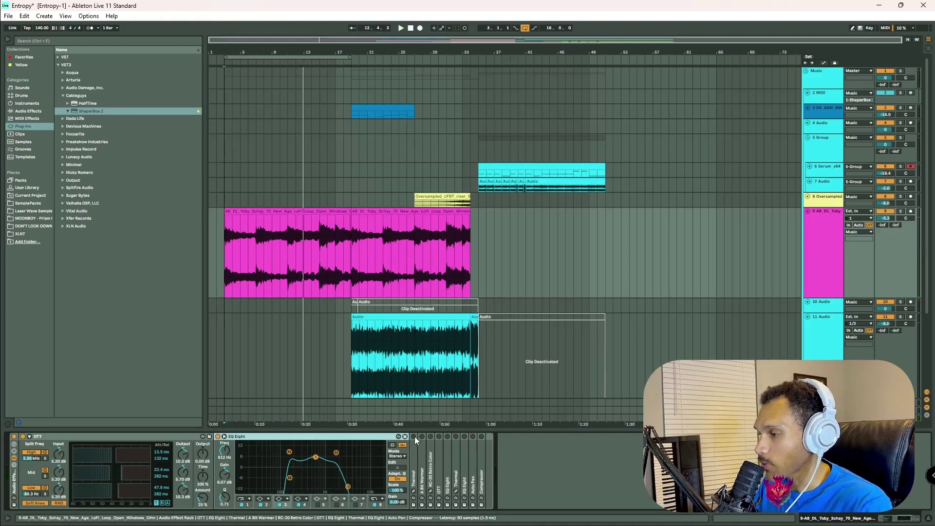
pyautogui.press('space')
pyautogui.click(416, 444)
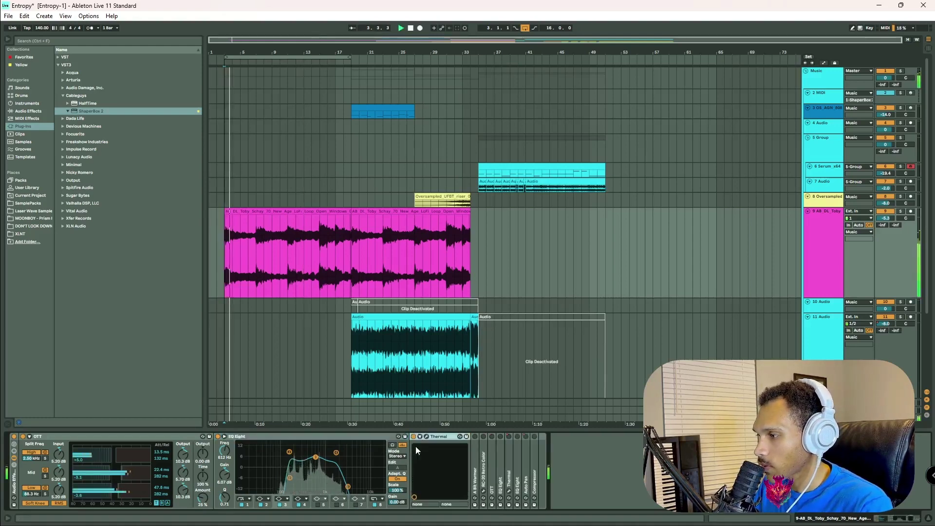
pyautogui.click(426, 436)
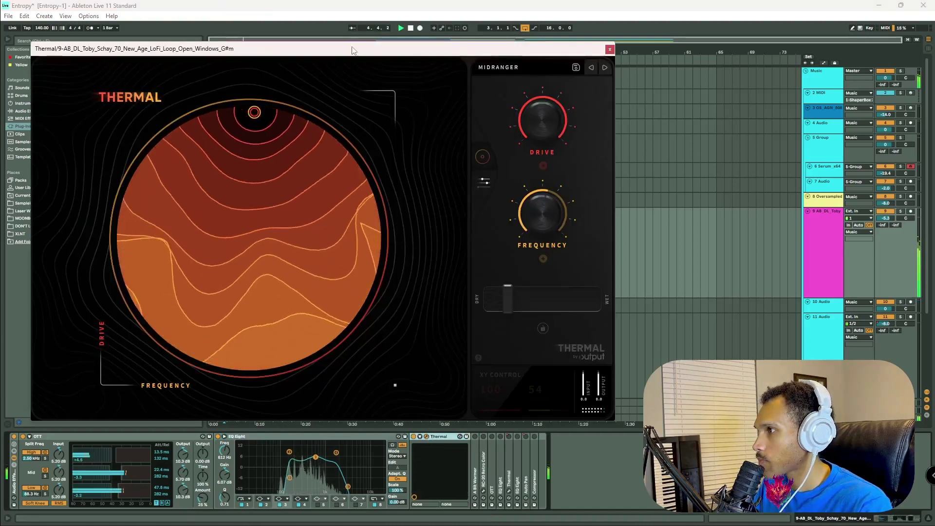
pyautogui.moveTo(348, 64); pyautogui.dragTo(423, 64)
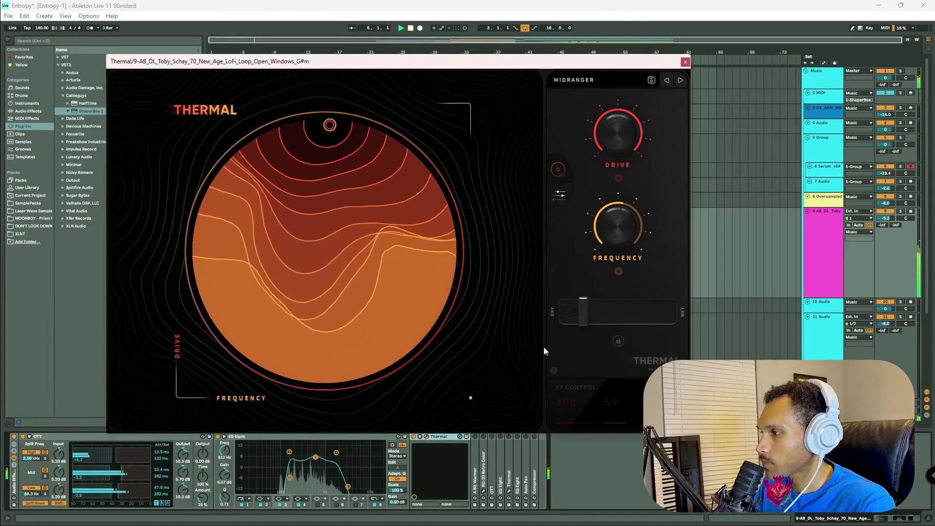
# Switch Thermal off and on repeatedly during playback to compare its distortion, and close its plug-in window.
pyautogui.click(413, 438)
pyautogui.click(413, 437)
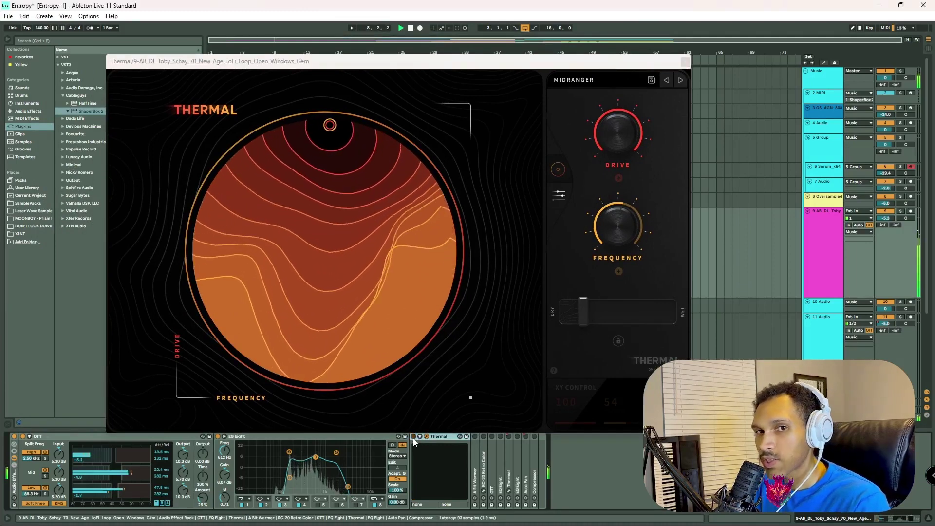
pyautogui.click(413, 436)
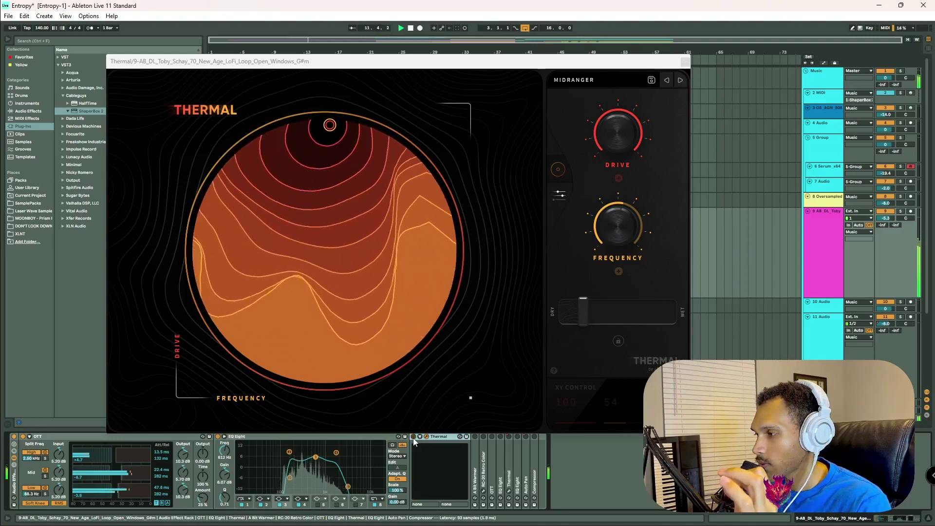
pyautogui.click(413, 436)
pyautogui.click(413, 437)
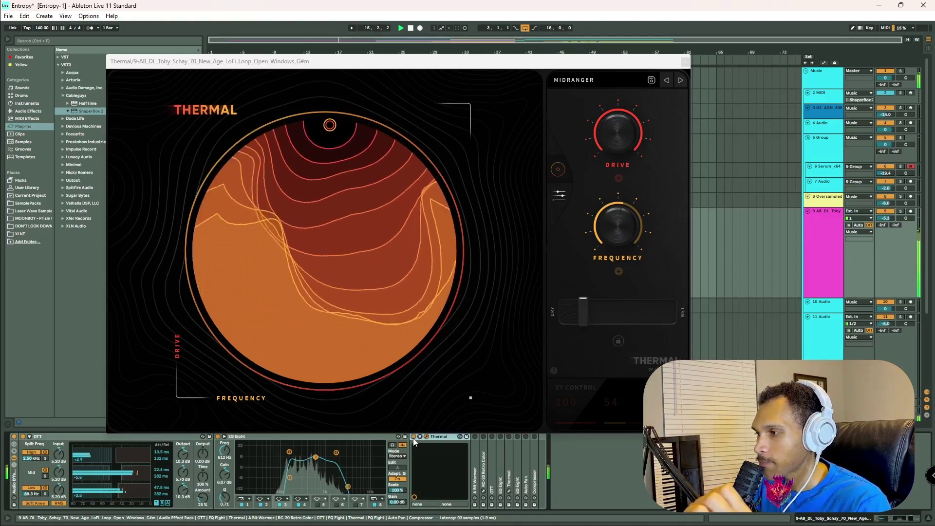
pyautogui.click(685, 61)
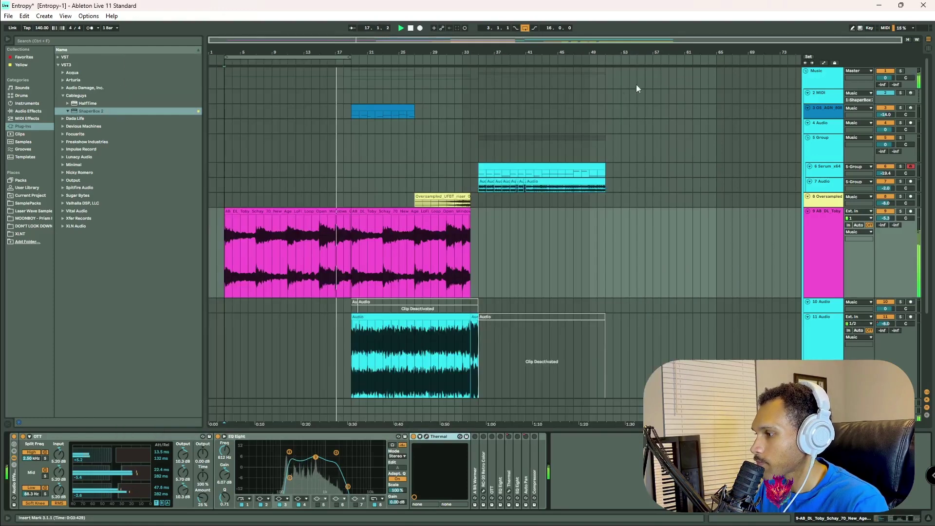
# Expand the A Bit Warmer saturator on the LoFi loop track and toggle it to compare its effect.
pyautogui.doubleClick(476, 445)
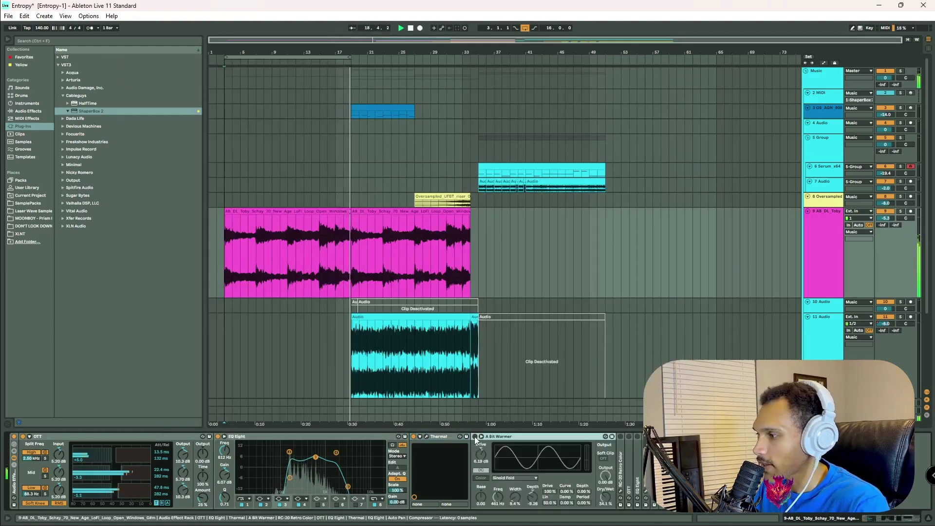
pyautogui.click(474, 437)
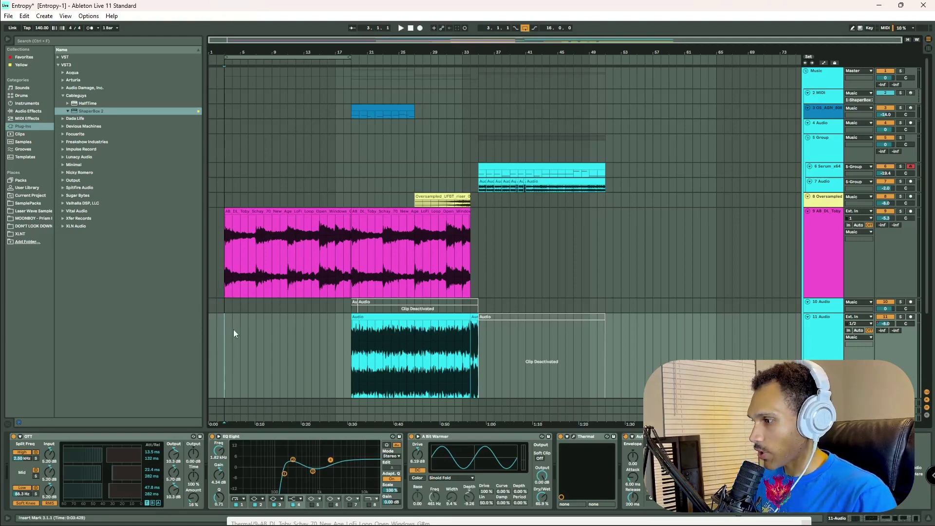
# Play the LoFi loop with its effect rack bypassed, and turn the whole rack back on.
pyautogui.click(799, 241)
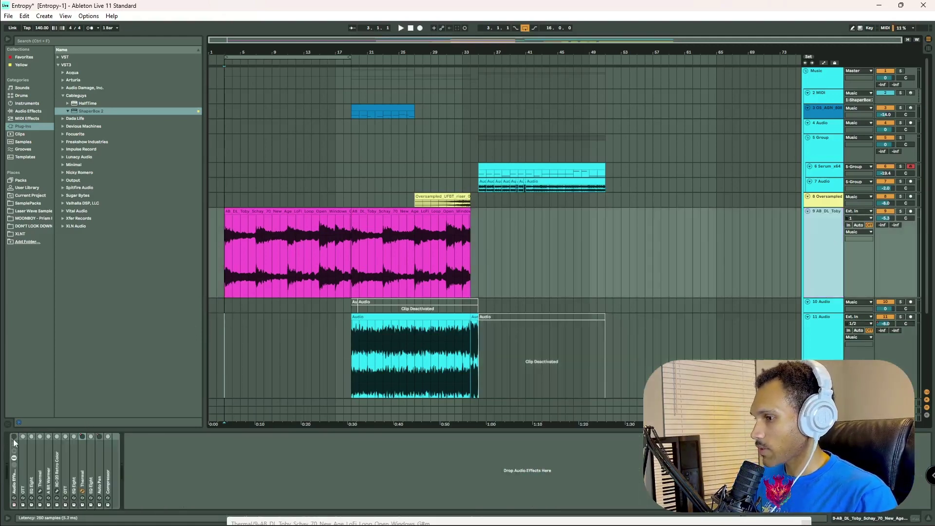
pyautogui.press('space')
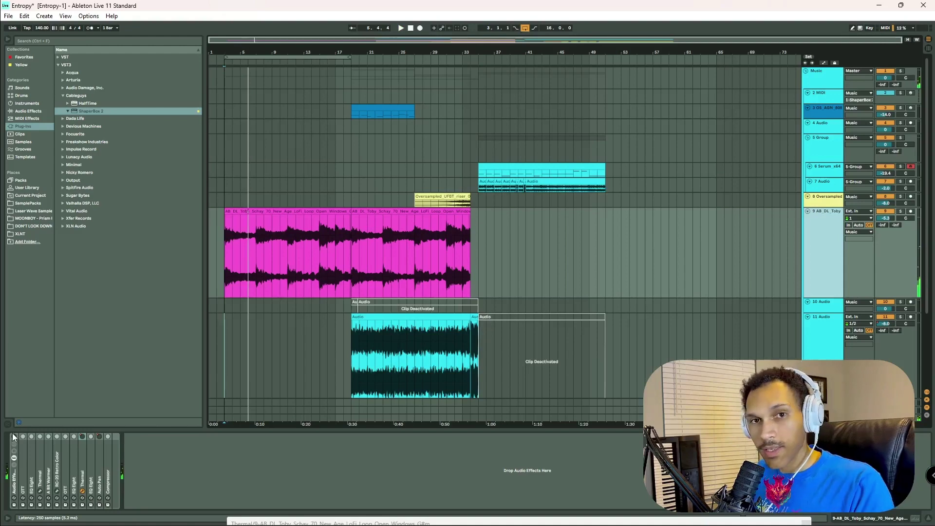
pyautogui.click(14, 436)
pyautogui.press('space')
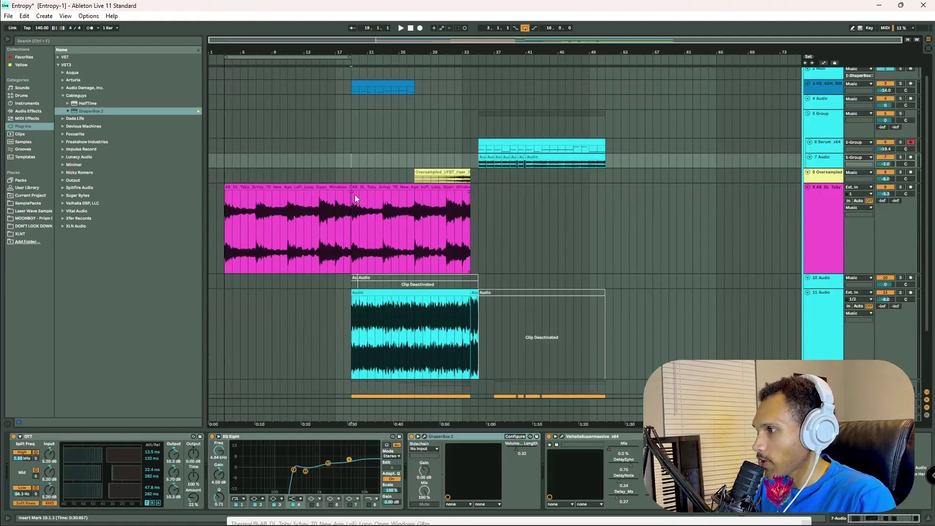
# Set the start position at bar 19 on the 808 track and play the 808 part.
pyautogui.scroll(5, 372, 293)
pyautogui.scroll(-5, 307, 274)
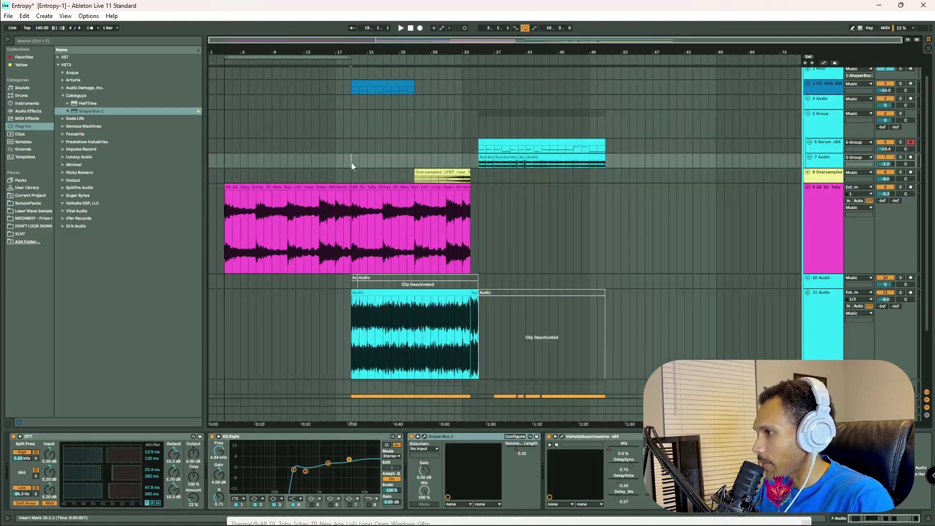
pyautogui.click(349, 89)
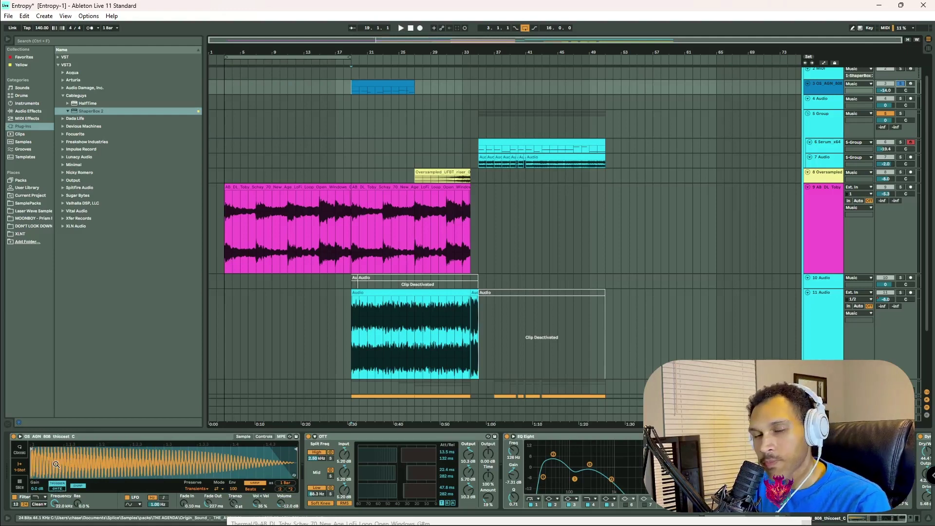
pyautogui.click(351, 100)
pyautogui.click(350, 92)
pyautogui.press('space')
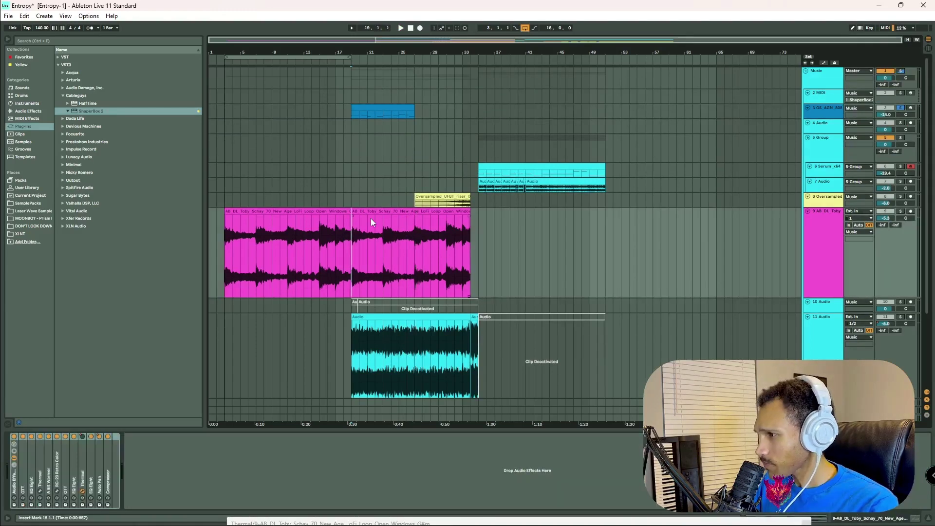
# Look over the LoFi loop clips around bar 19 and show the automation lanes in the arrangement.
pyautogui.scroll(-2, 371, 222)
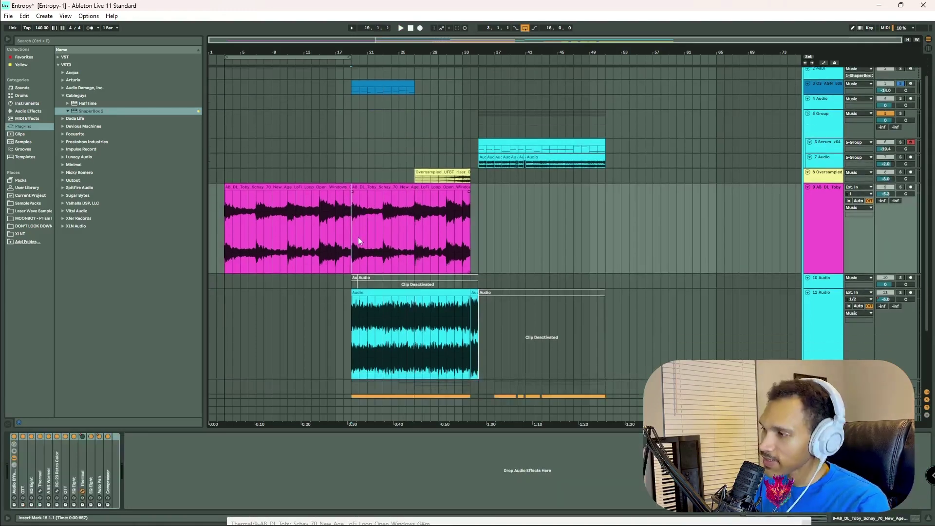
pyautogui.scroll(1, 357, 236)
pyautogui.scroll(5, 362, 241)
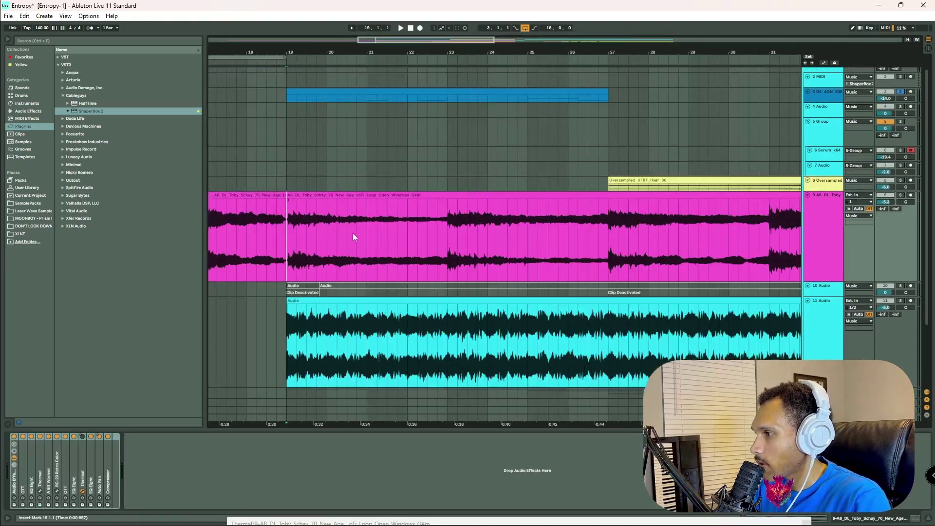
pyautogui.scroll(-5, 431, 262)
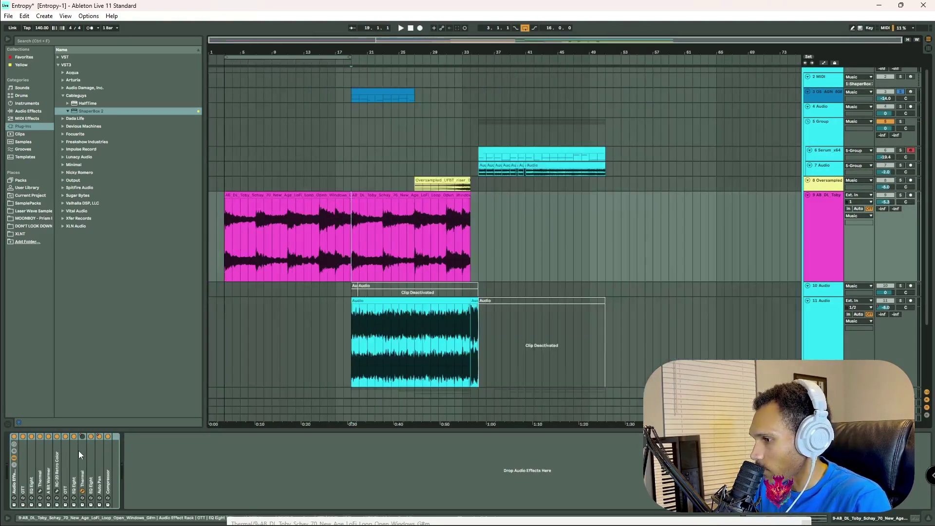
pyautogui.press('a')
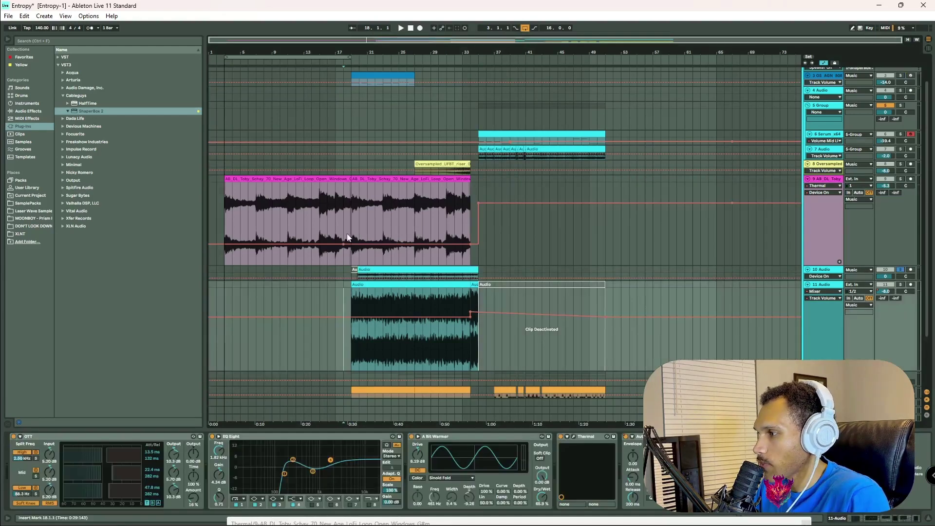
# Set the start position at bar 19 on the 10 Audio track and listen to its soloed clip.
pyautogui.click(348, 229)
pyautogui.click(350, 270)
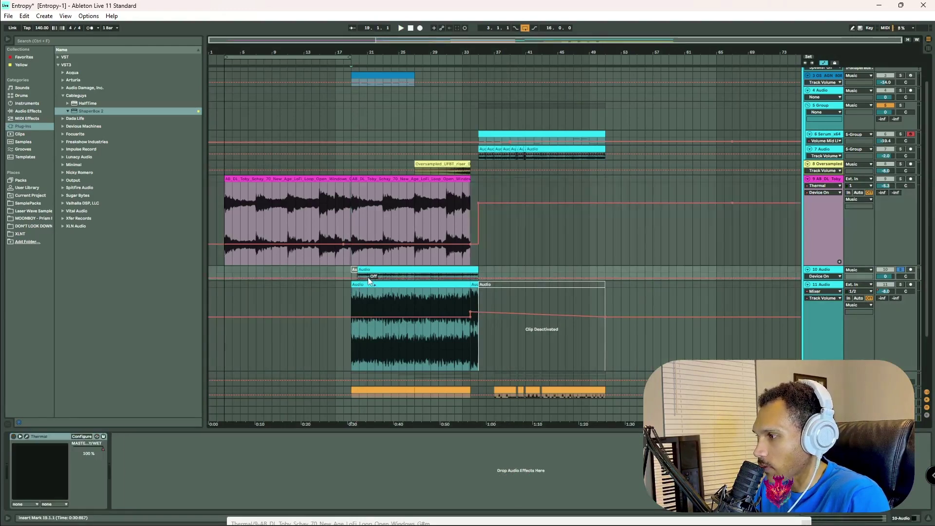
pyautogui.press('space')
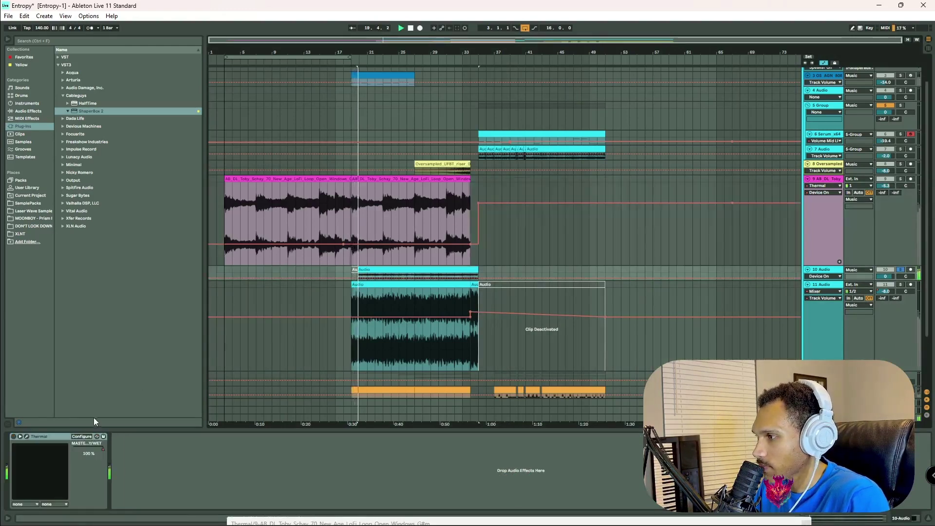
pyautogui.press('space')
pyautogui.press('space')
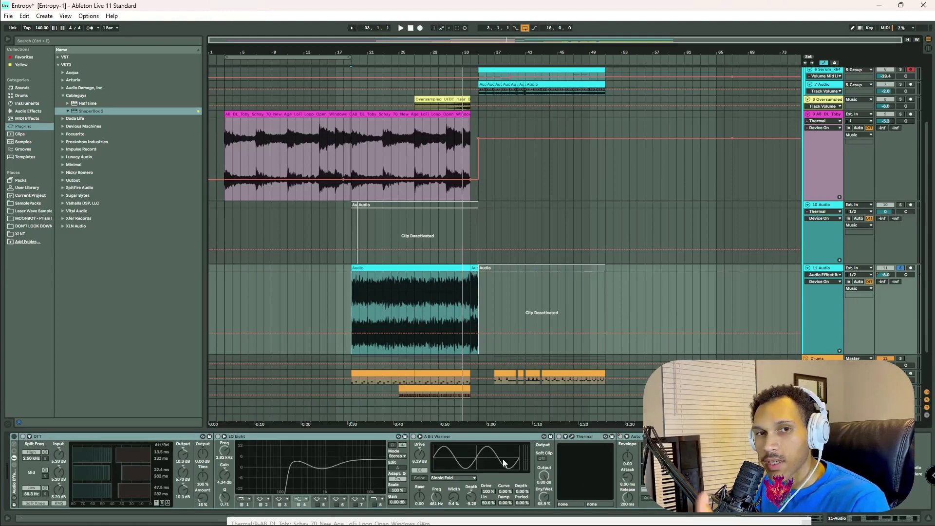
# Turn on the 11 Audio track's effect rack and play the processed audio from bar 19.
pyautogui.click(16, 440)
pyautogui.click(348, 263)
pyautogui.press('space')
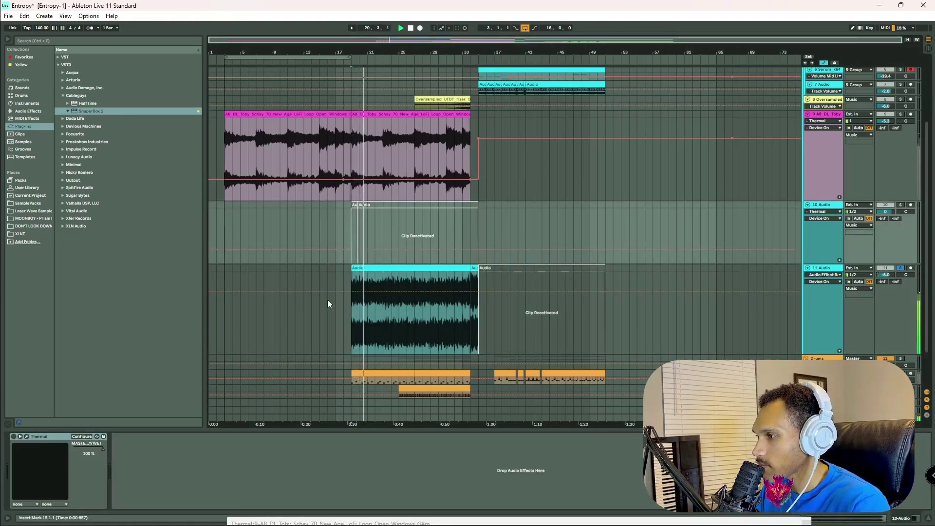
# Place the insert marker at bar 19 on the 11 Audio track and make the arrangement view follow playback.
pyautogui.scroll(-3, 329, 313)
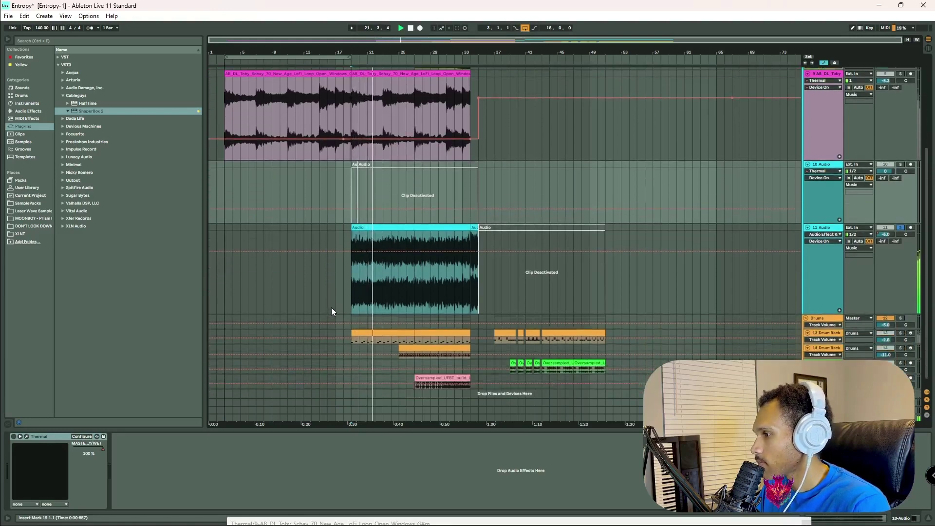
pyautogui.scroll(-1, 336, 299)
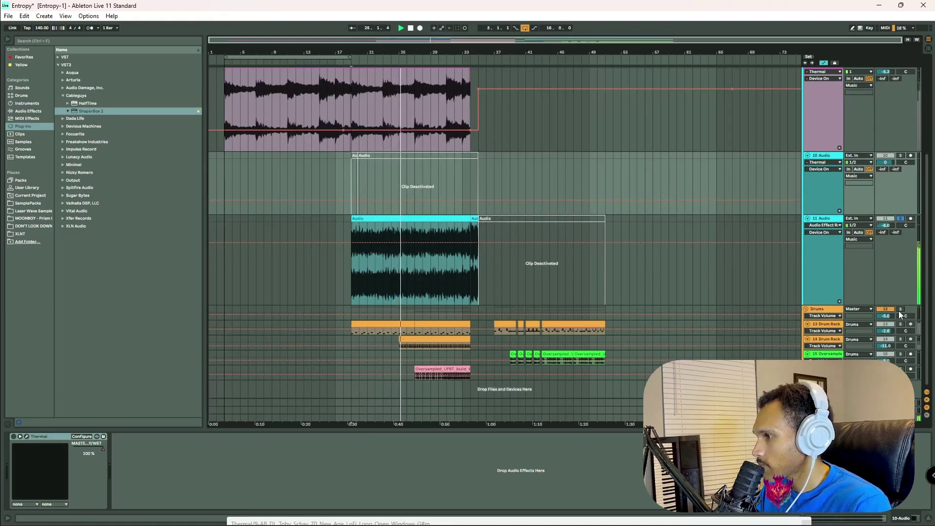
pyautogui.scroll(8, 355, 277)
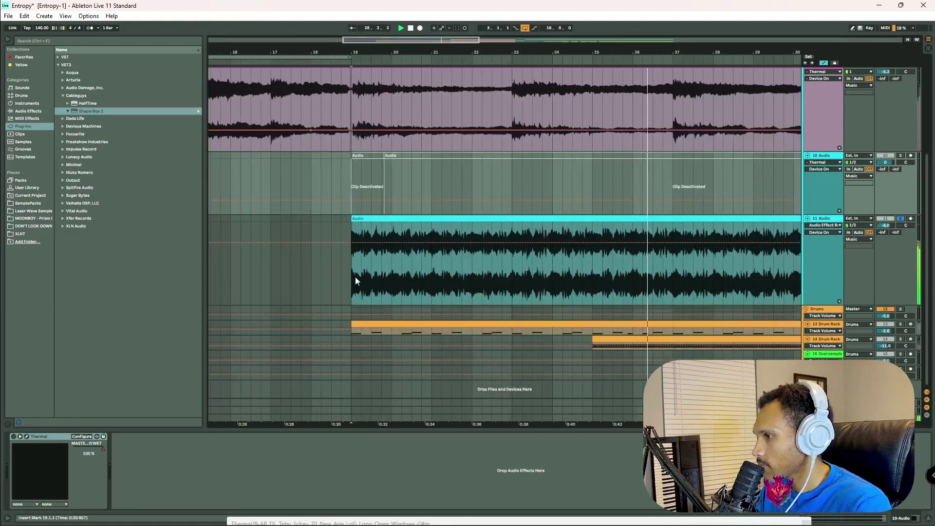
pyautogui.click(352, 274)
pyautogui.click(351, 27)
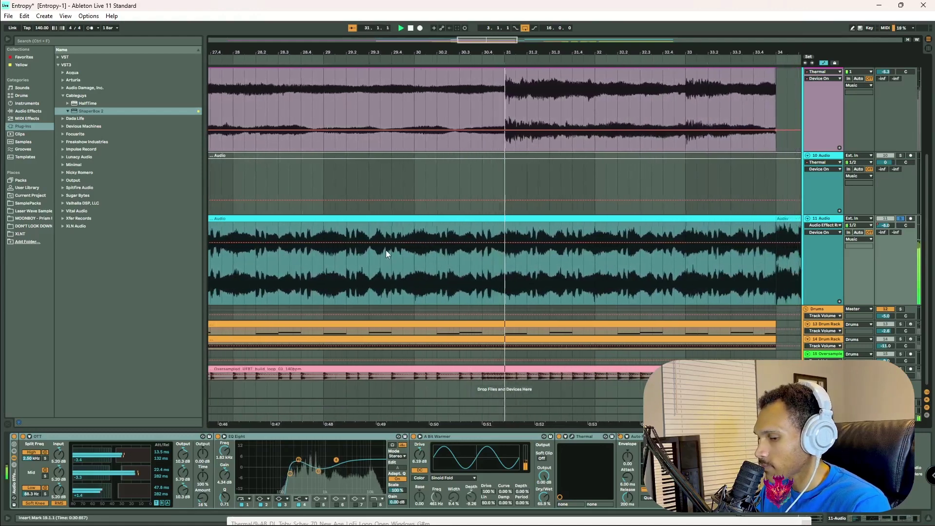
# Hide the automation lanes in the arrangement and stop playback of the 11 Audio track.
pyautogui.press('a')
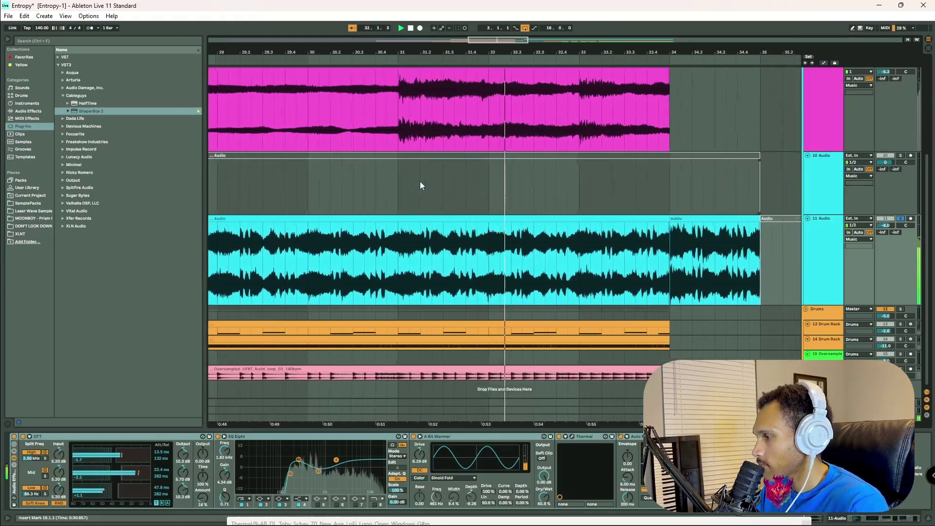
pyautogui.scroll(-4, 433, 184)
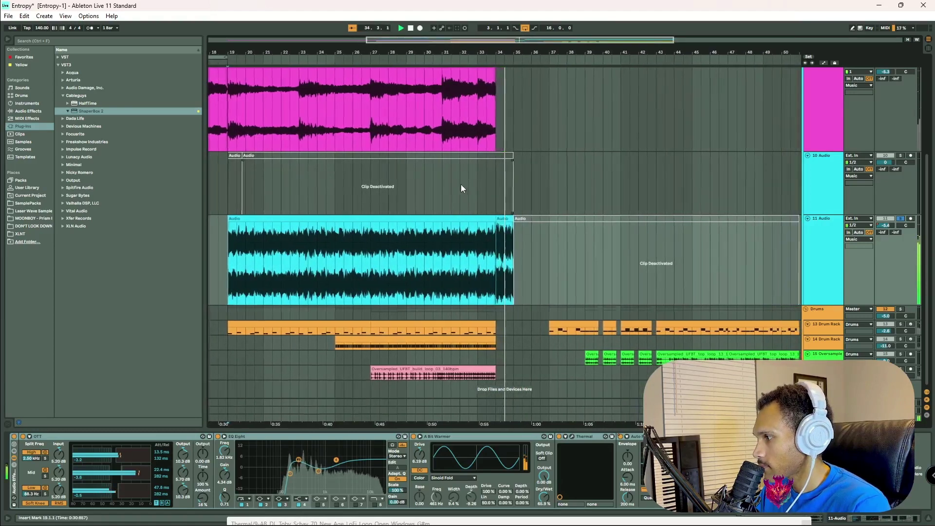
pyautogui.press('space')
# Place the insert marker at bar 19 on the 13 Drum Rack track and listen to the soloed Drums group.
pyautogui.scroll(-3, 369, 305)
pyautogui.click(350, 330)
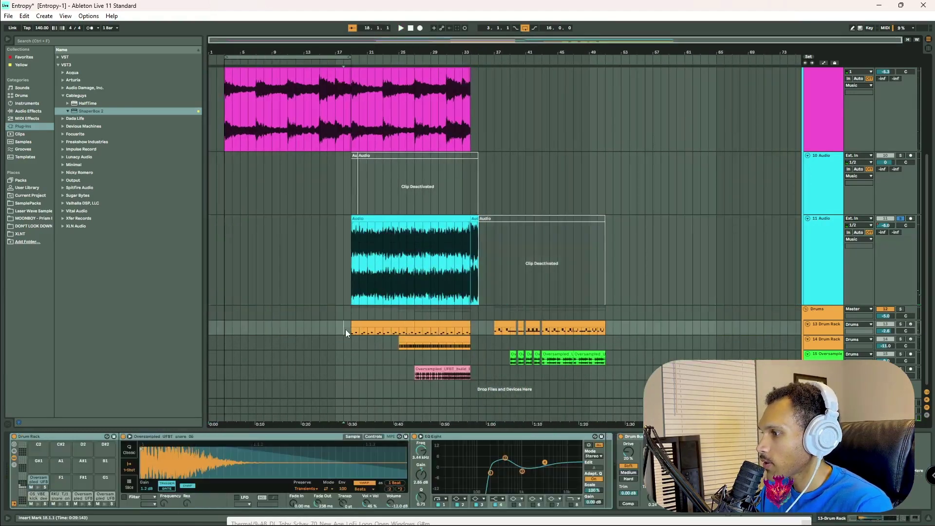
pyautogui.scroll(3, 347, 299)
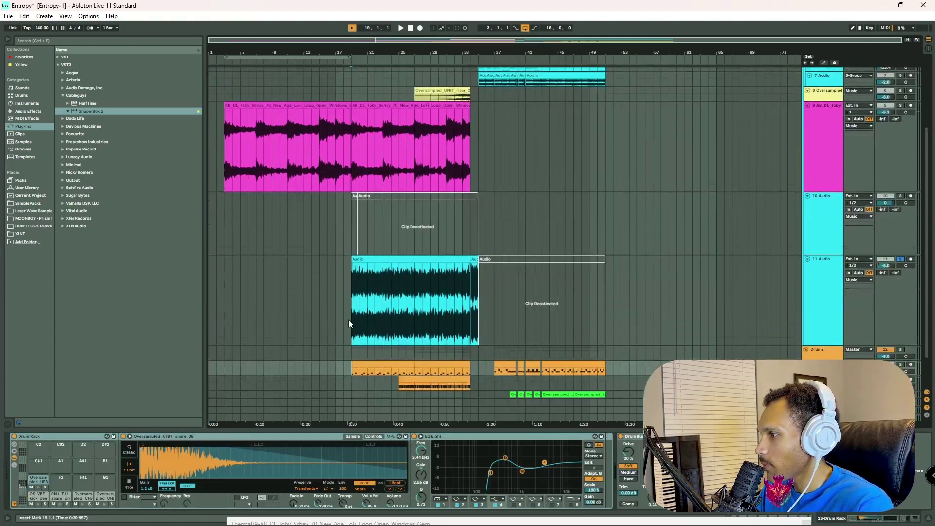
pyautogui.scroll(-3, 348, 320)
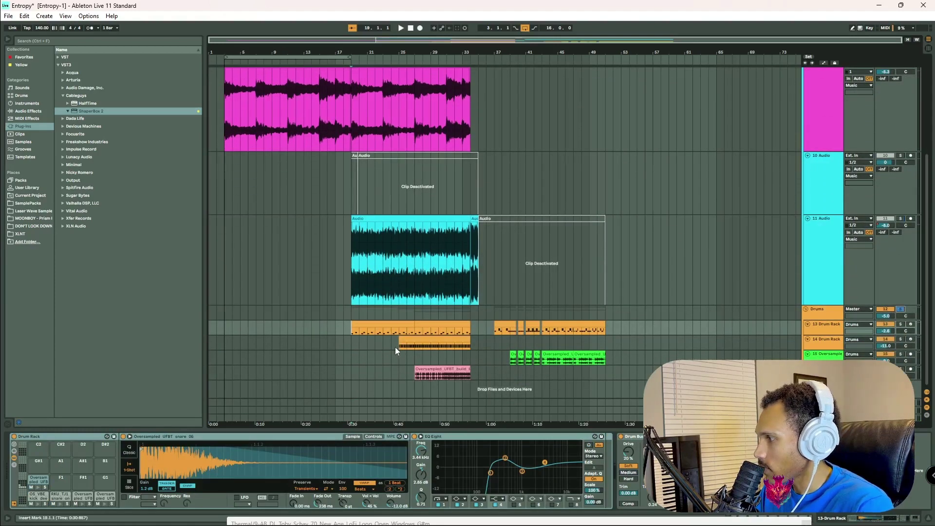
pyautogui.press('space')
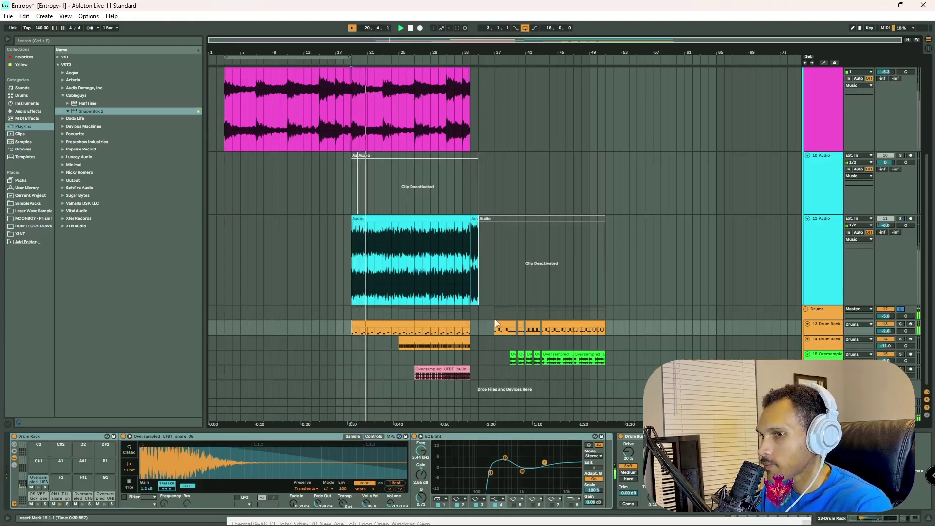
pyautogui.scroll(6, 390, 377)
pyautogui.scroll(-2, 568, 372)
pyautogui.scroll(-5, 583, 365)
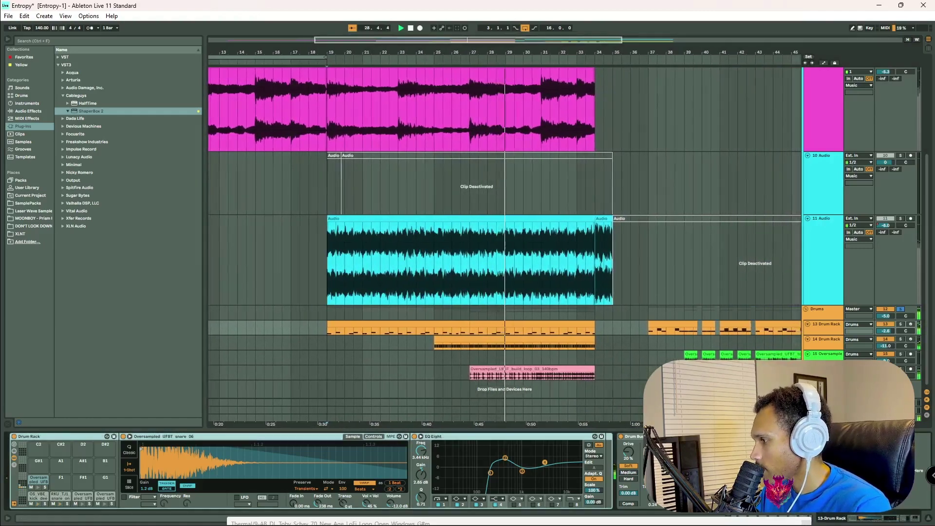
# Fold the EQ Eight in the 13 Drum Rack device chain and stop the drum playback.
pyautogui.doubleClick(518, 438)
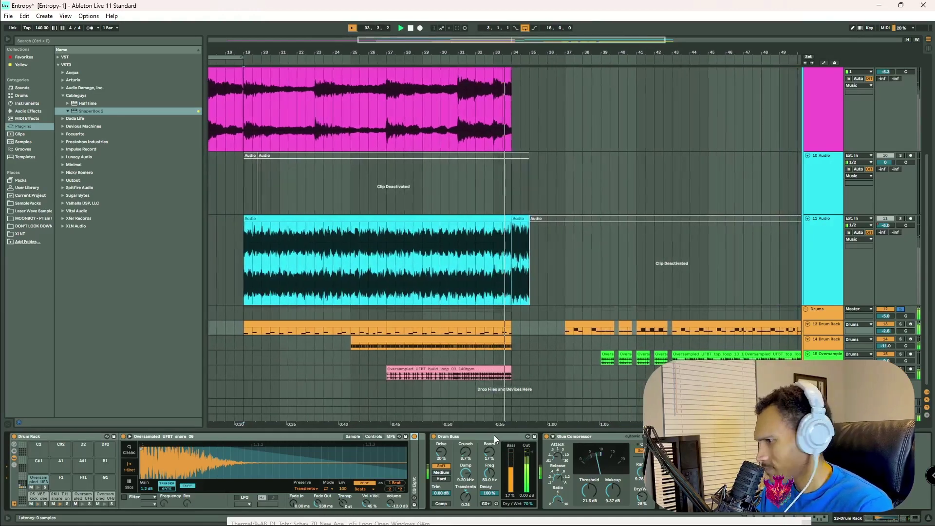
pyautogui.press('space')
pyautogui.scroll(-4, 505, 336)
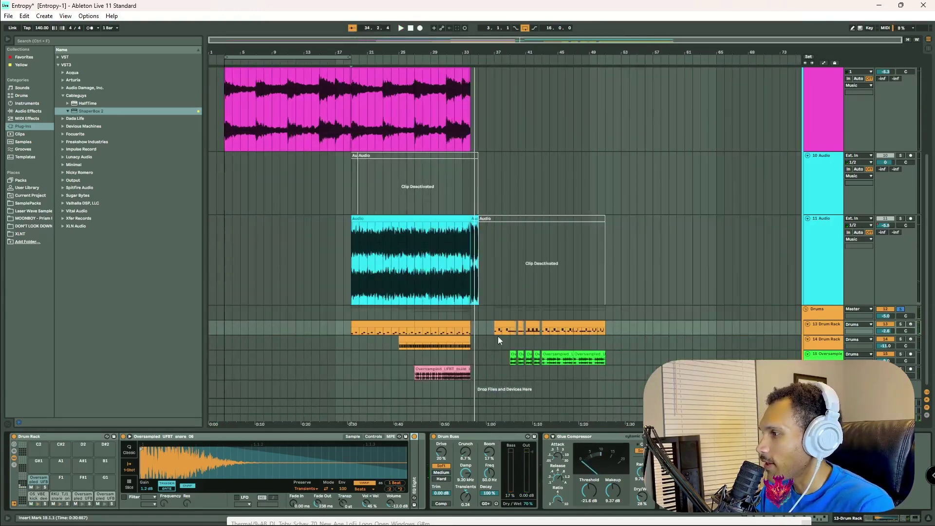
# Place the insert marker at bar 35, where the 6 Serum_x64 clip starts.
pyautogui.click(347, 259)
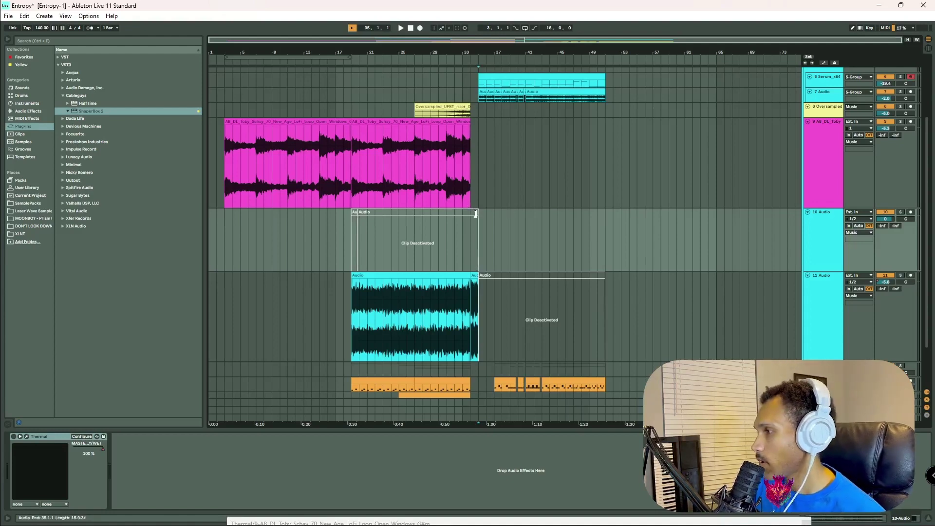
pyautogui.click(479, 205)
pyautogui.scroll(3, 570, 250)
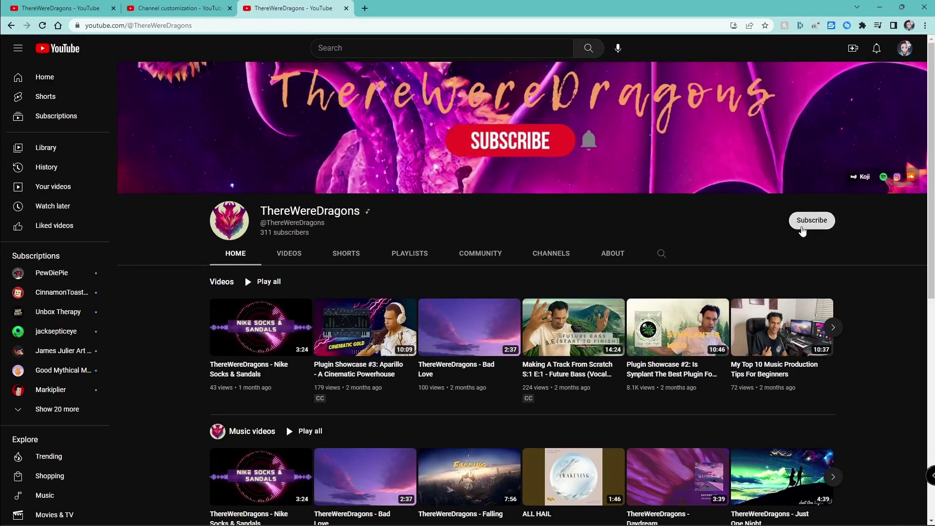
# On YouTube in the browser, subscribe to the ThereWereDragons channel and set its notifications to All.
pyautogui.click(802, 229)
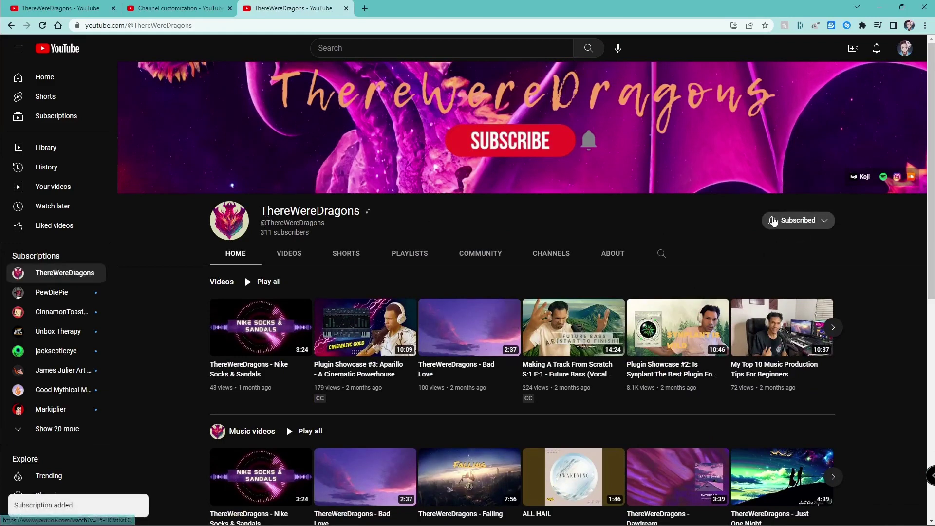
pyautogui.click(774, 222)
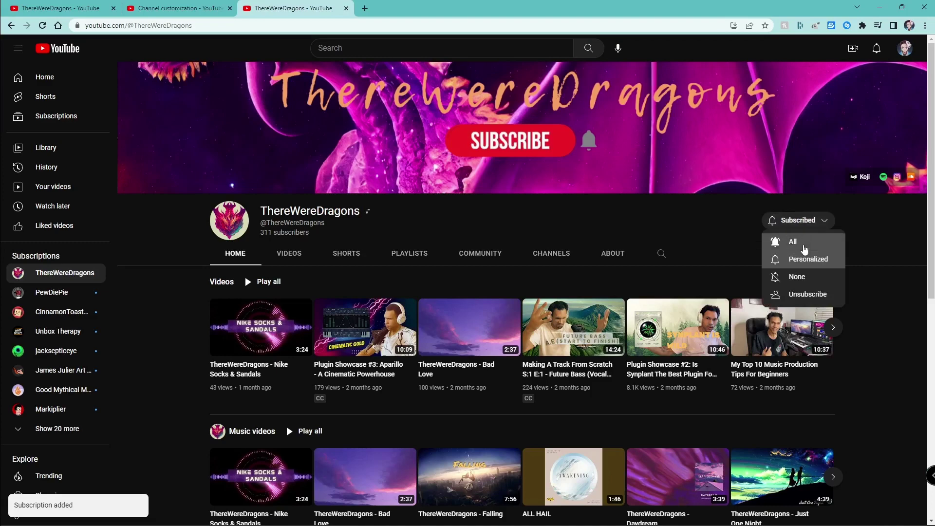
pyautogui.click(797, 242)
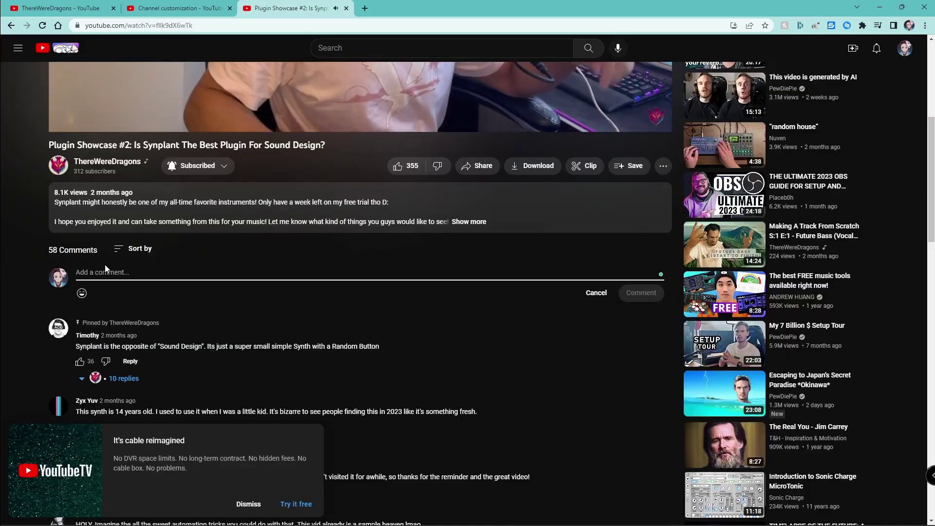
# Write the comment "Yo! Super sick vid" under the Synplant plugin showcase video.
pyautogui.write('Yo! Su')
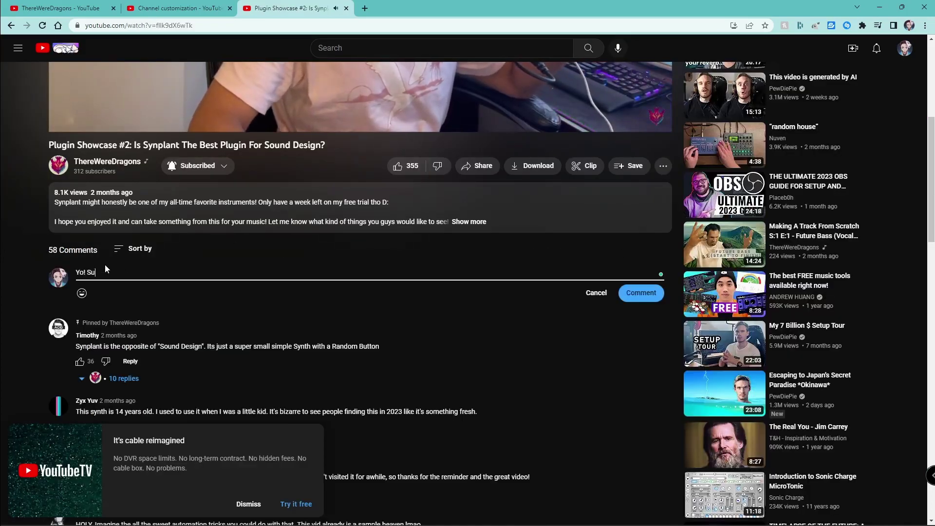
pyautogui.write('per sick ')
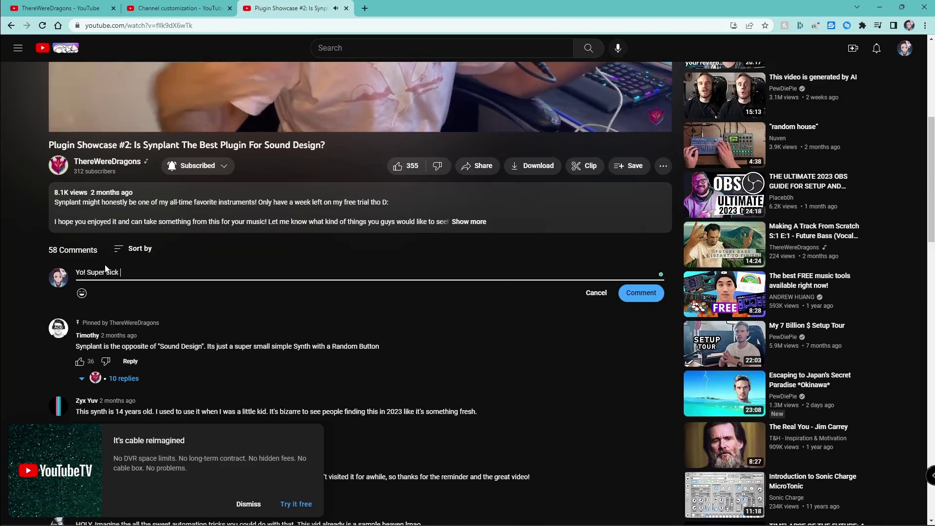
pyautogui.write('vid')
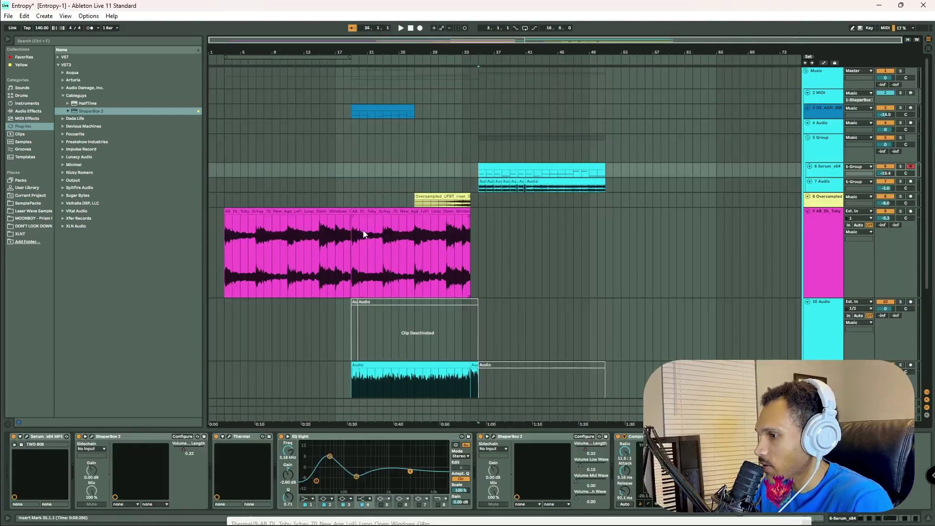
# Back in Ableton Live, open Serum's TWD 808 patch, move its window clear of the devices and view its FX page.
pyautogui.click(27, 437)
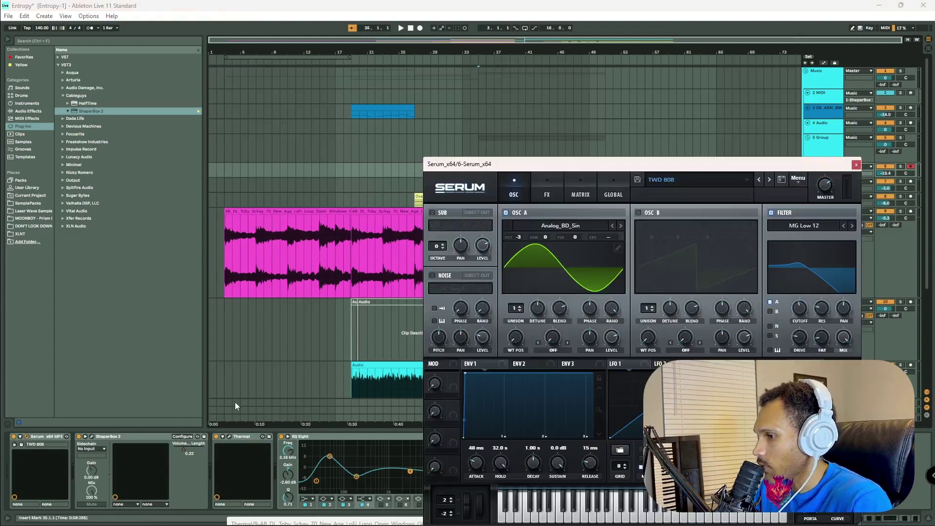
pyautogui.moveTo(612, 168); pyautogui.dragTo(396, 99)
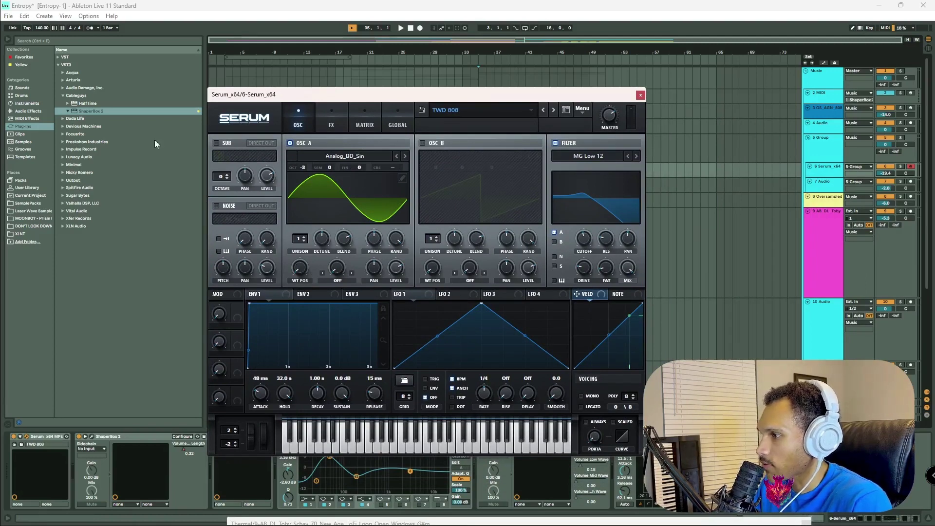
pyautogui.click(331, 121)
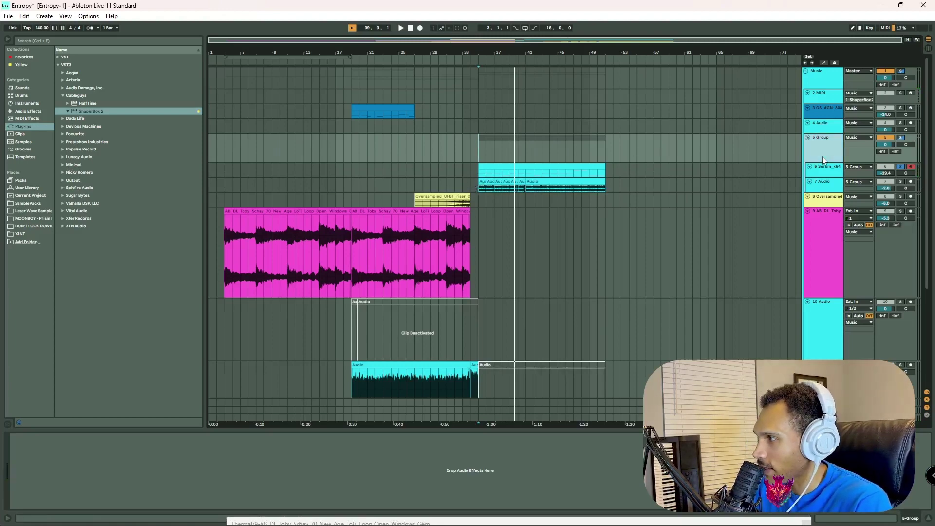
# Open the second ShaperBox 2 on the 6 Serum_x64 track and set its LFO Smooth to 52%.
pyautogui.click(823, 169)
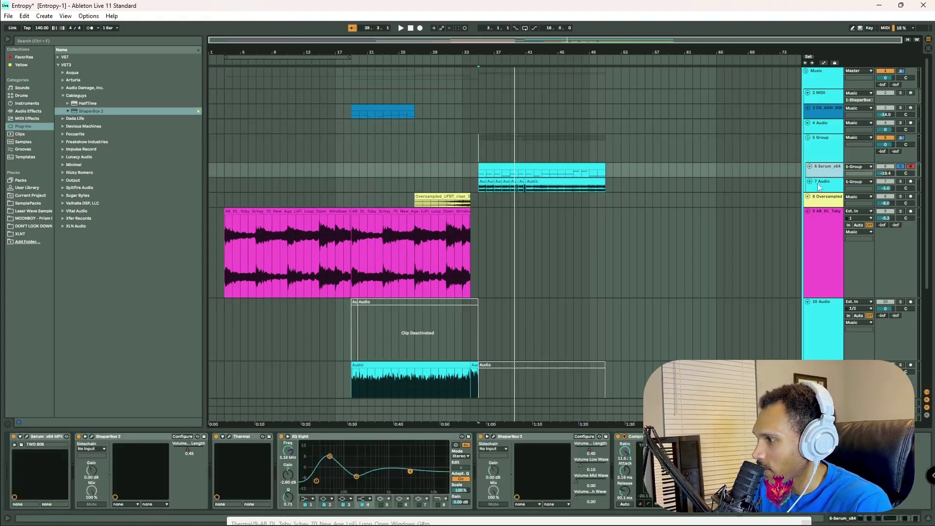
pyautogui.click(493, 438)
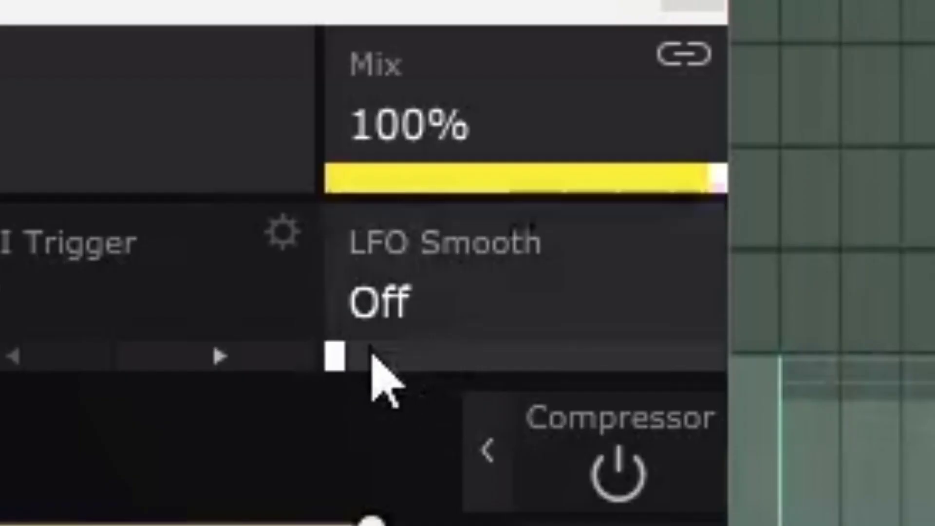
pyautogui.moveTo(431, 134); pyautogui.dragTo(448, 134)
pyautogui.moveTo(444, 355); pyautogui.dragTo(526, 350)
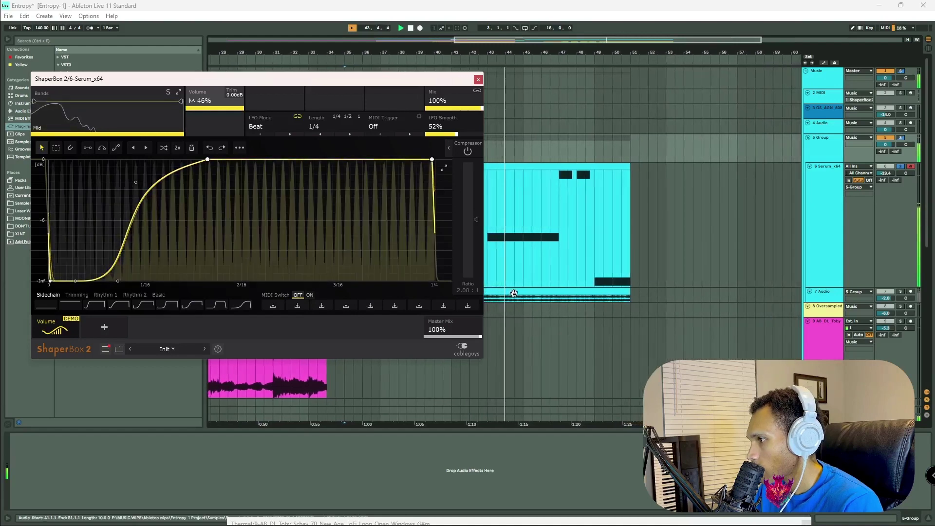
# Close the ShaperBox 2 window during the 808 playback and fold that second ShaperBox 2 in the device chain.
pyautogui.moveTo(436, 81); pyautogui.dragTo(593, 259)
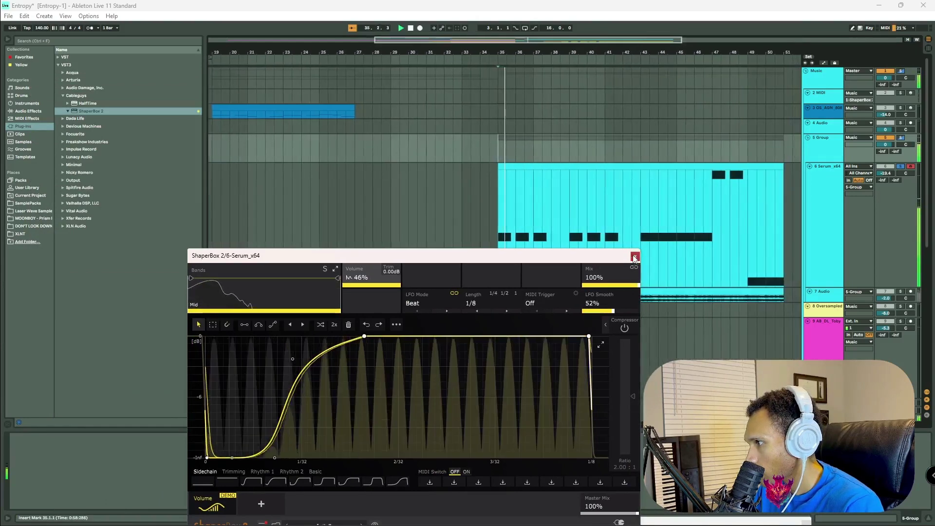
pyautogui.click(634, 256)
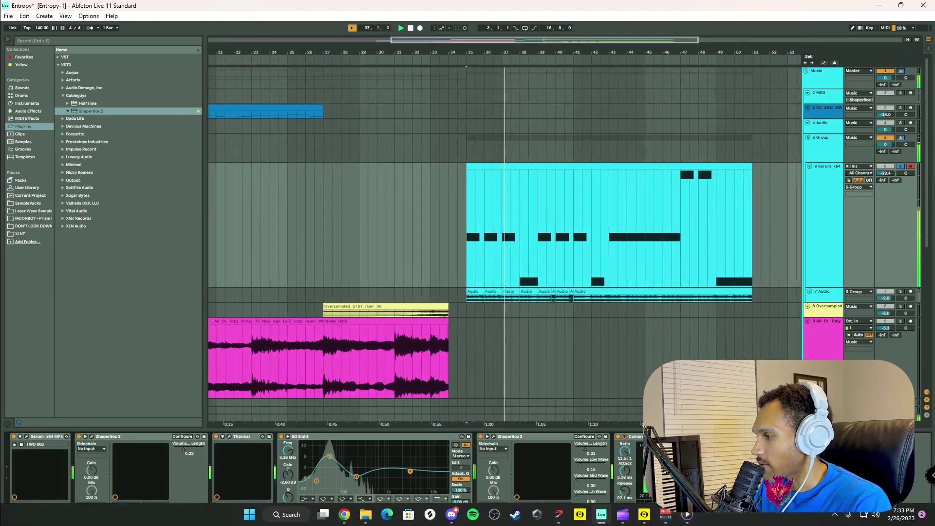
pyautogui.doubleClick(533, 438)
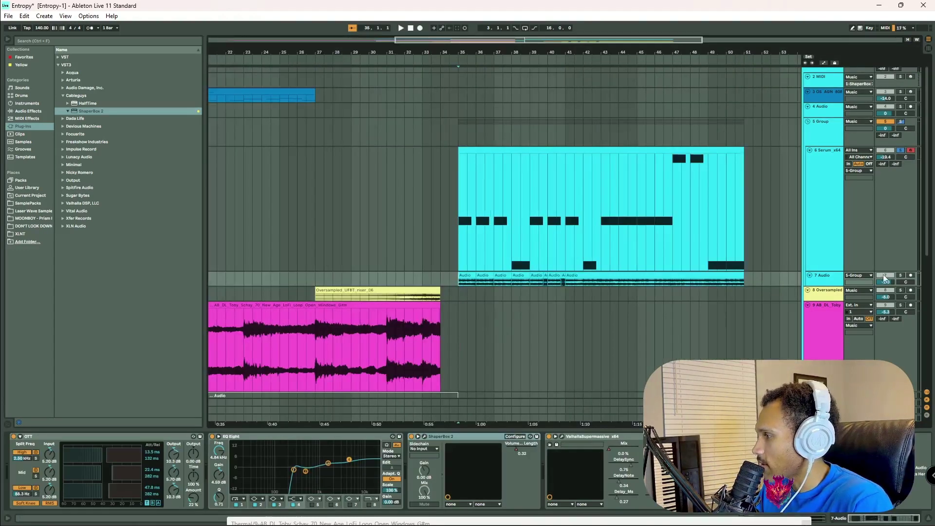
# Solo the 7 Audio track and listen to it from bar 35.
pyautogui.click(900, 275)
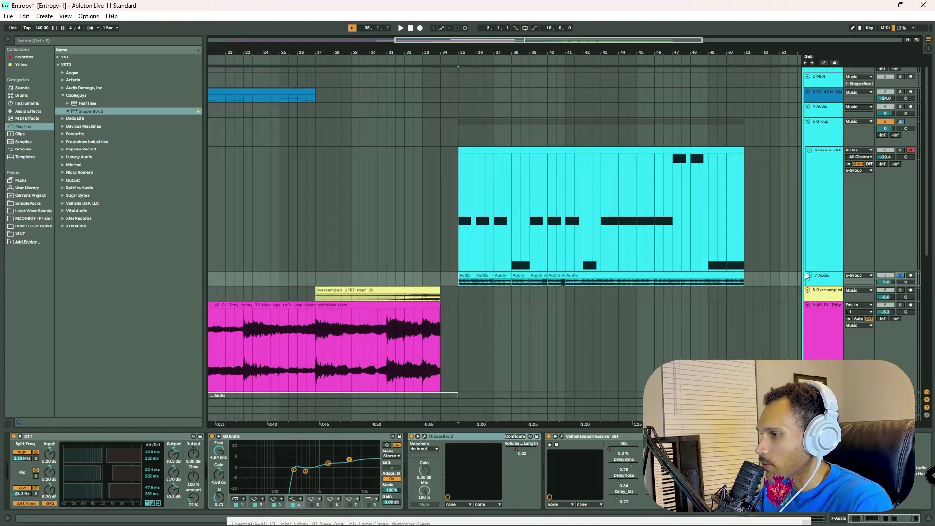
pyautogui.press('space')
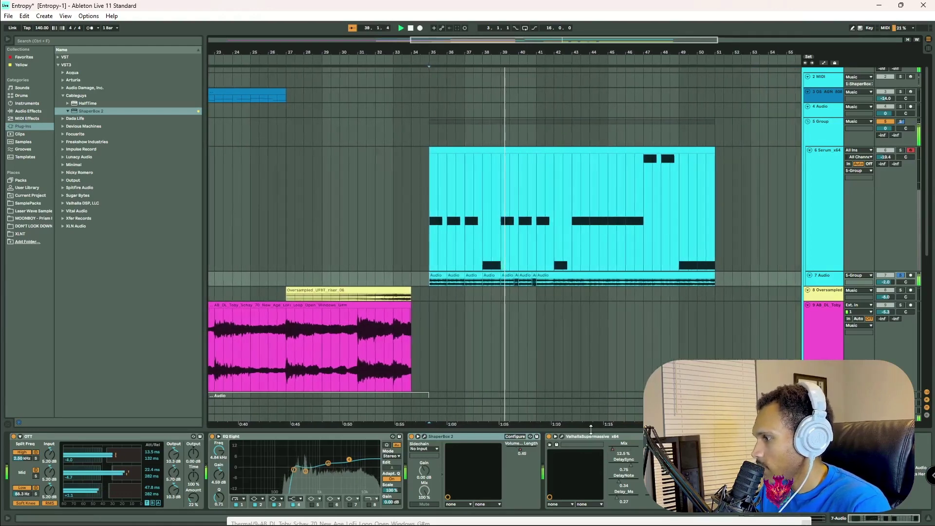
pyautogui.press('space')
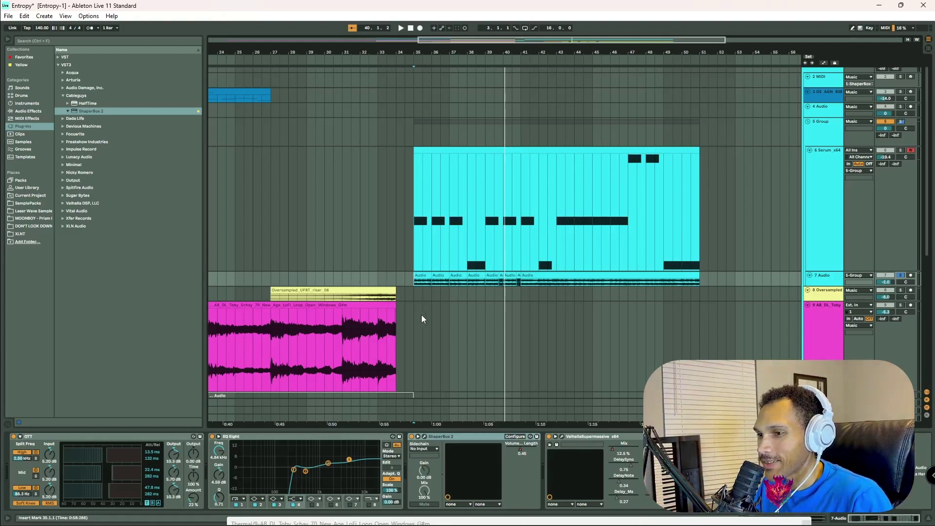
# Set the start position near bar 35 on the 8 Oversampled riser track and replay the soloed 7 Audio clips.
pyautogui.click(411, 303)
pyautogui.click(413, 297)
pyautogui.press('space')
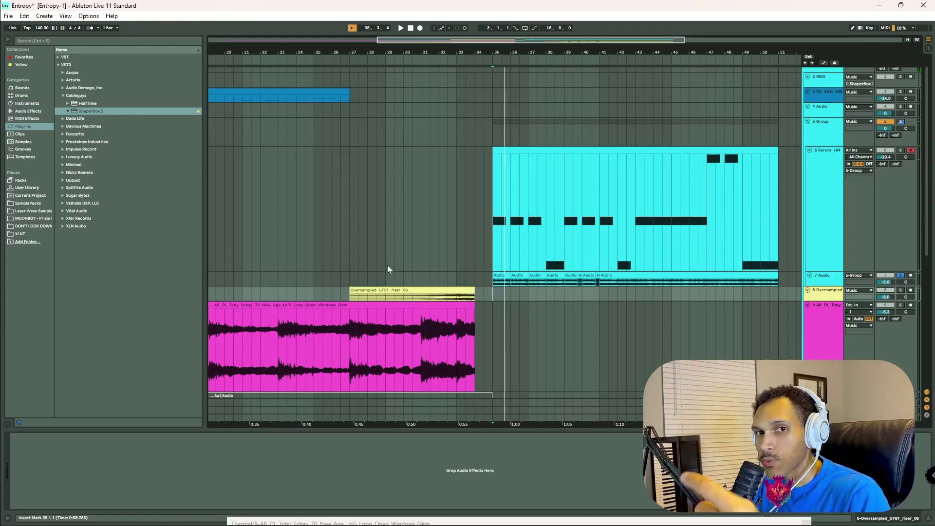
pyautogui.press('space')
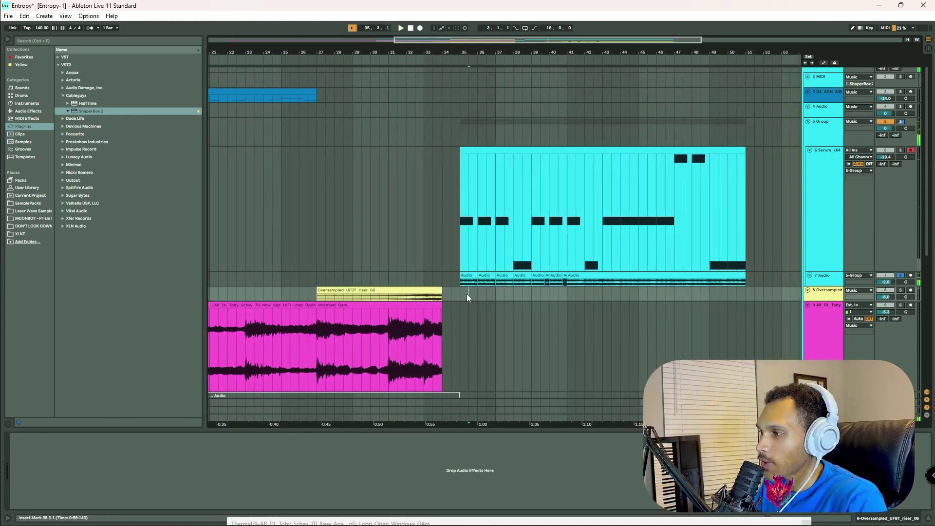
# Enlarge the 7 Audio track's height and open its ValhallaSupermassive window, placing it clear of the audio clips.
pyautogui.moveTo(828, 284); pyautogui.dragTo(823, 321)
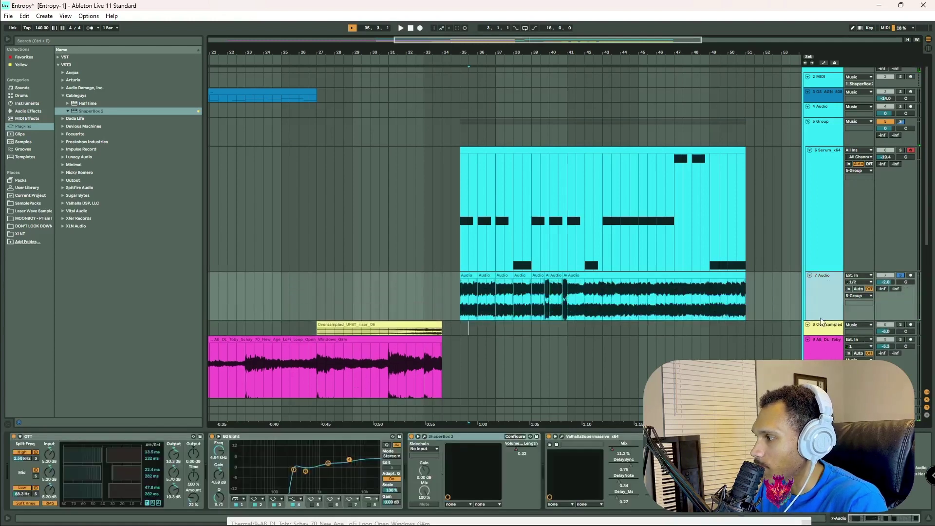
pyautogui.doubleClick(578, 438)
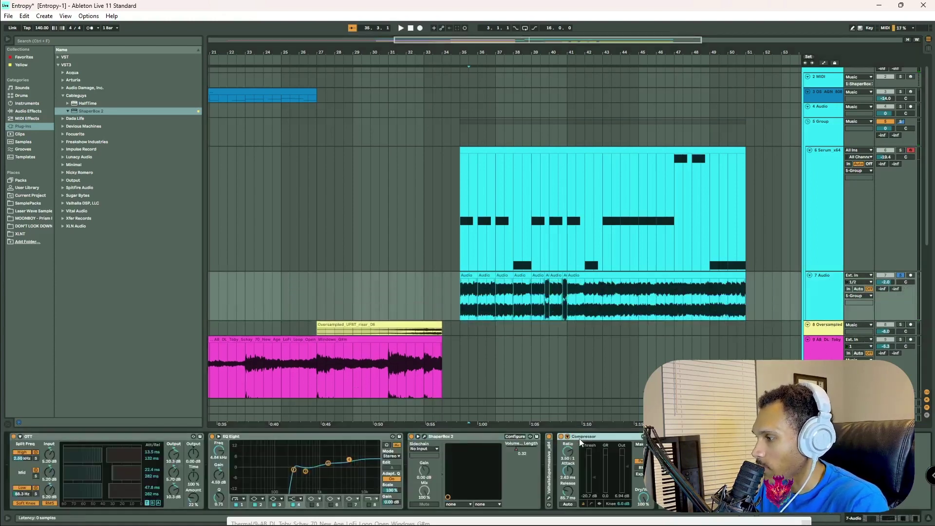
pyautogui.doubleClick(551, 449)
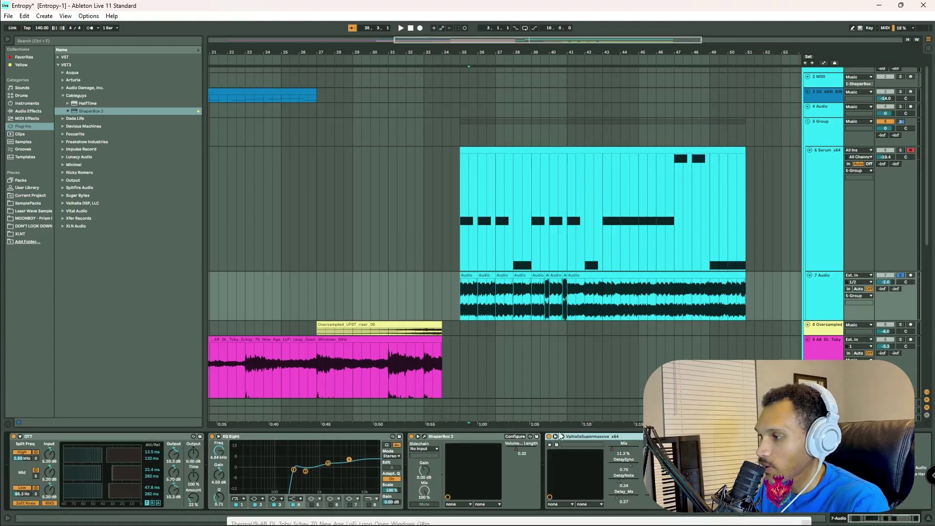
pyautogui.click(561, 437)
pyautogui.moveTo(378, 81); pyautogui.dragTo(350, 83)
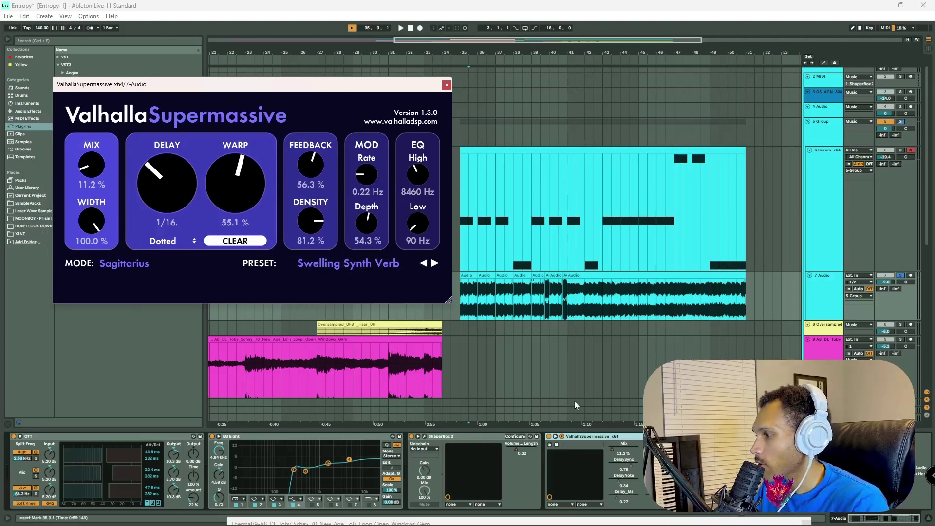
# Show the ValhallaSupermassive Mix automation on the 7 Audio track, move the plugin window clear of it, and play from bar 35.
pyautogui.rightClick(619, 452)
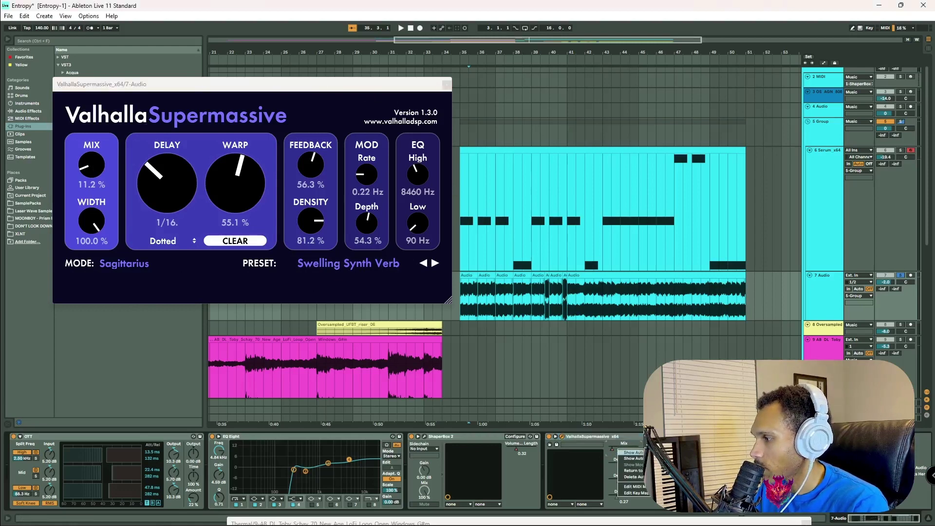
pyautogui.click(633, 453)
pyautogui.moveTo(385, 88); pyautogui.dragTo(279, 335)
pyautogui.scroll(5, 529, 336)
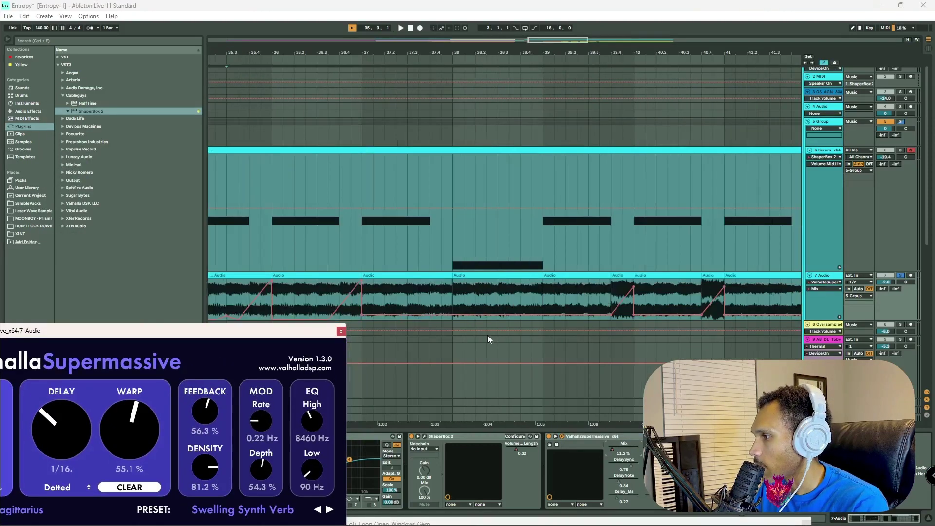
pyautogui.scroll(-1, 494, 334)
pyautogui.scroll(-4, 486, 336)
pyautogui.press('space')
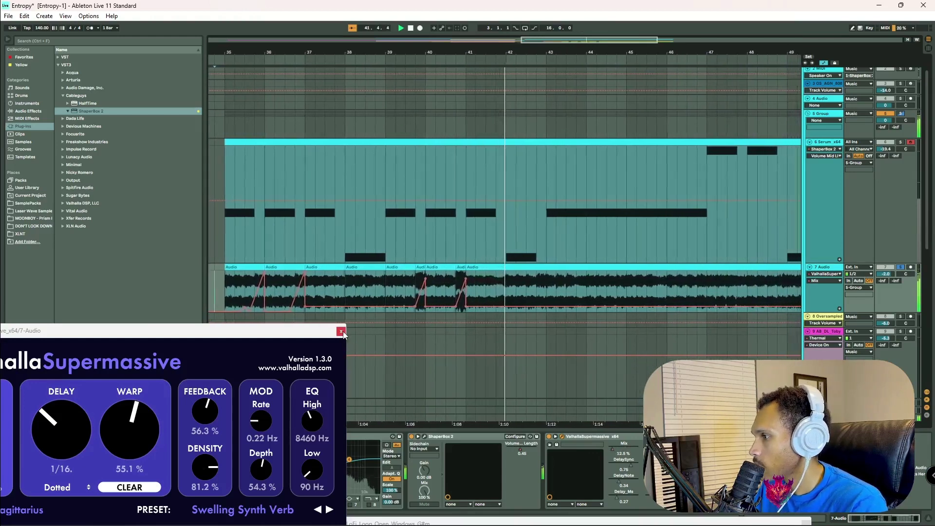
# Stop playback, return the start position to bar 35, and hide the automation with the whole arrangement in view.
pyautogui.press('w')
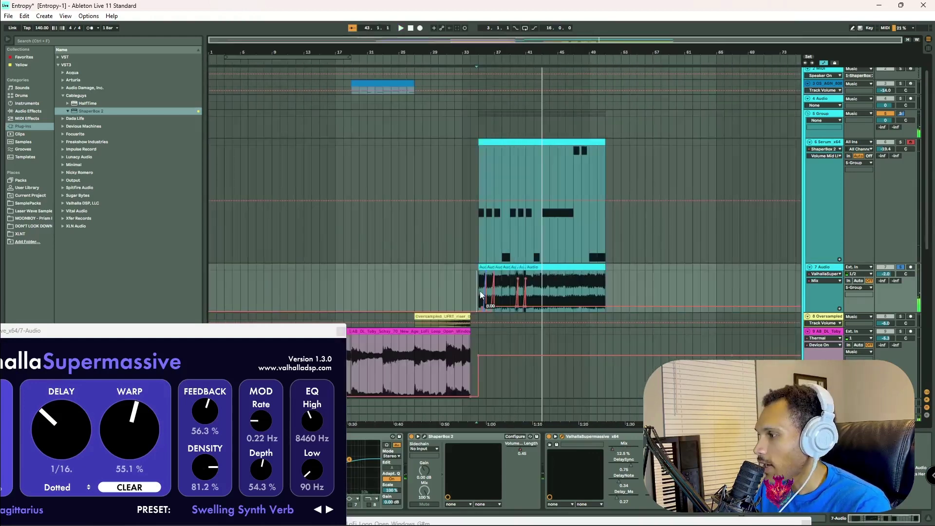
pyautogui.press('space')
pyautogui.press('a')
pyautogui.scroll(5, 486, 291)
pyautogui.scroll(-5, 460, 315)
pyautogui.scroll(2, 457, 219)
pyautogui.scroll(-8, 493, 300)
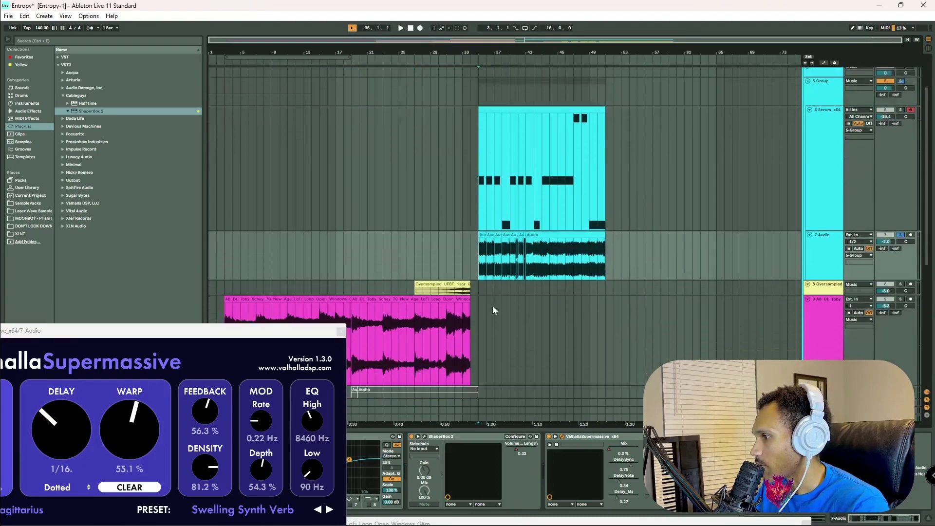
# Close the ValhallaSupermassive window and select the 11 Audio clip starting at bar 19 to show its device chain.
pyautogui.scroll(-2, 481, 312)
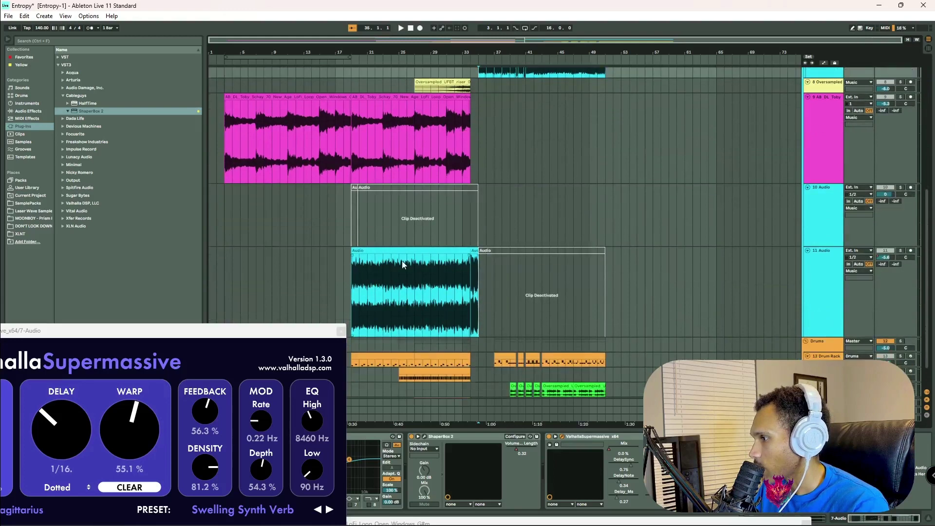
pyautogui.click(402, 261)
pyautogui.click(416, 249)
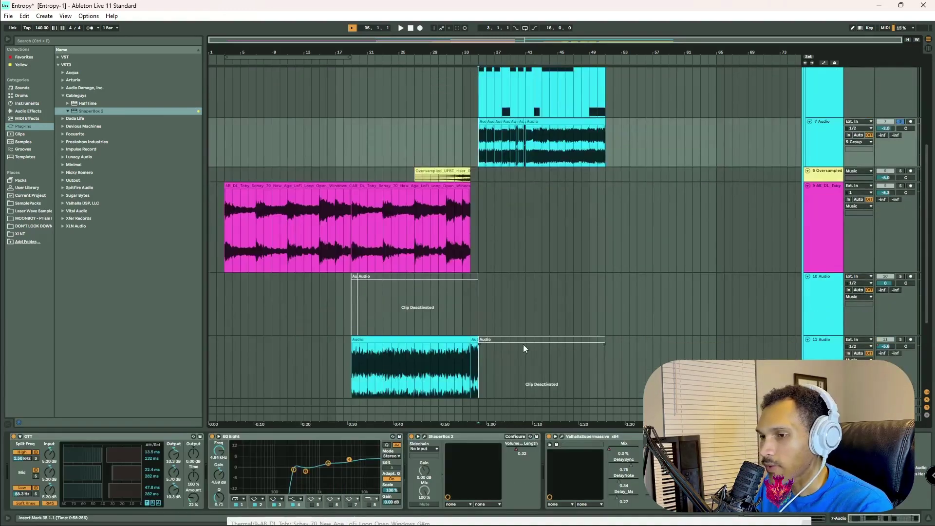
pyautogui.scroll(-3, 528, 344)
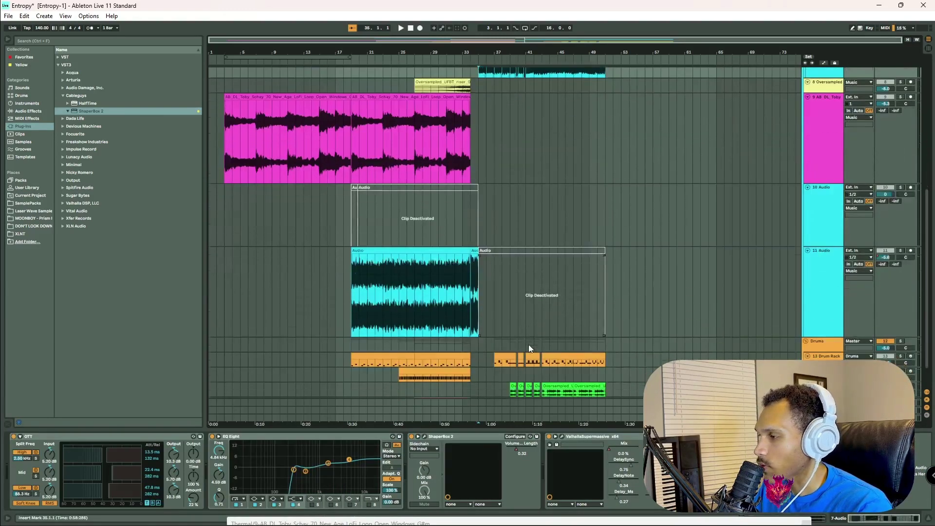
pyautogui.click(394, 236)
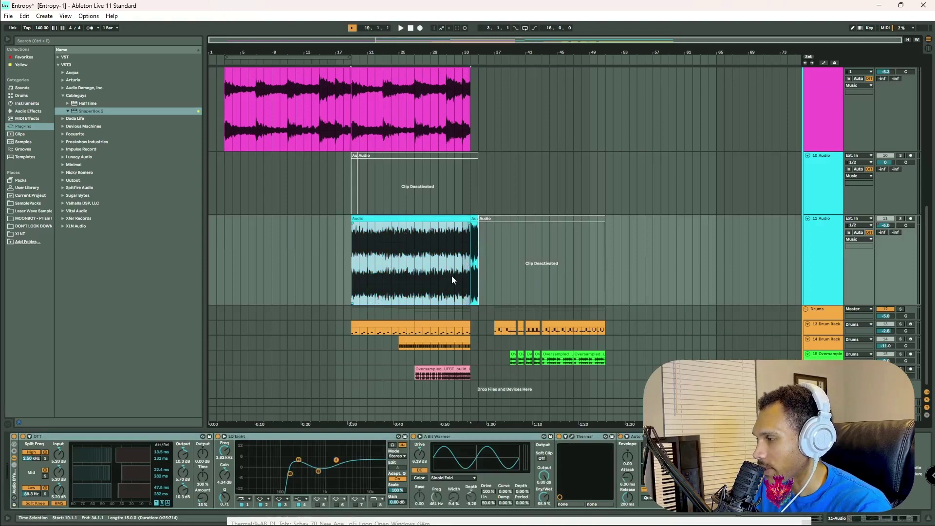
# Select the second LoFi loop clip on track 9 to show that track's device chain.
pyautogui.scroll(4, 539, 263)
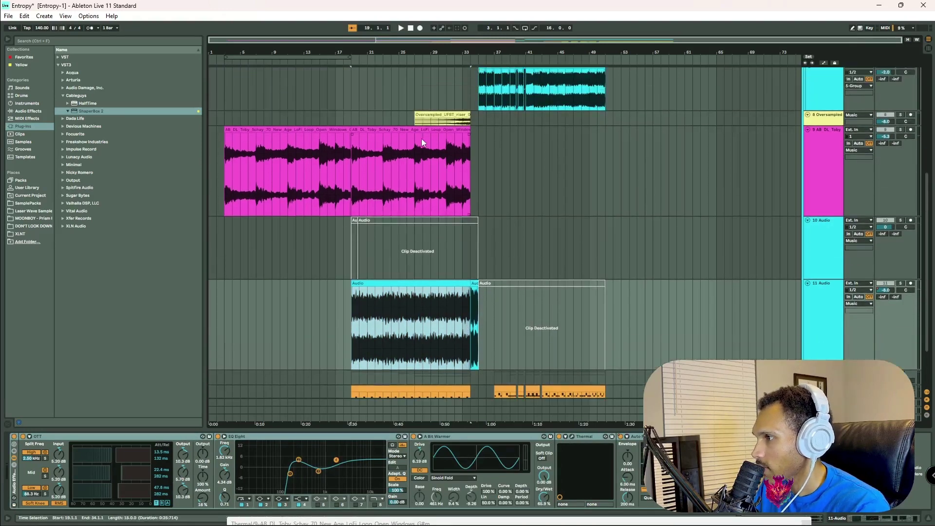
pyautogui.click(422, 151)
pyautogui.scroll(10, 535, 234)
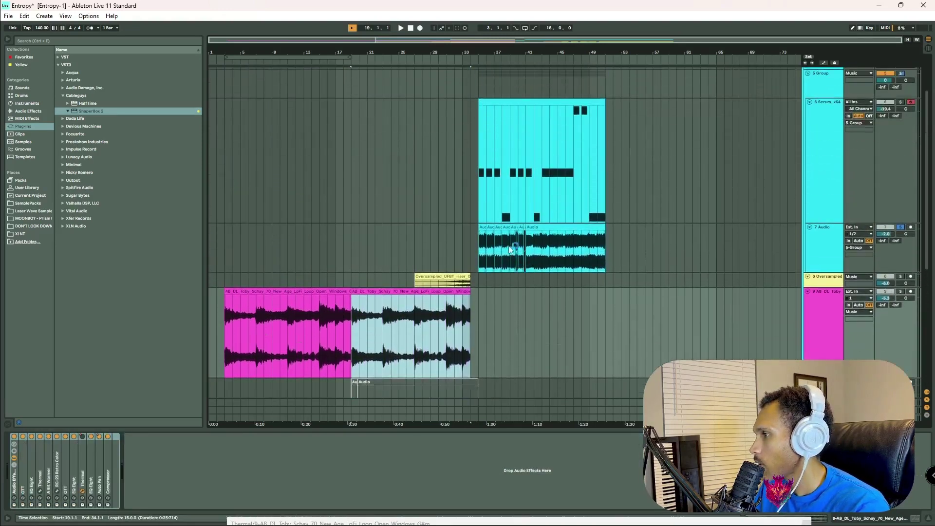
# Select the first 7 Audio clip to bring up its device chain, and set the start position to bar 35.
pyautogui.click(501, 249)
pyautogui.scroll(10, 499, 249)
pyautogui.scroll(-5, 498, 250)
pyautogui.click(389, 221)
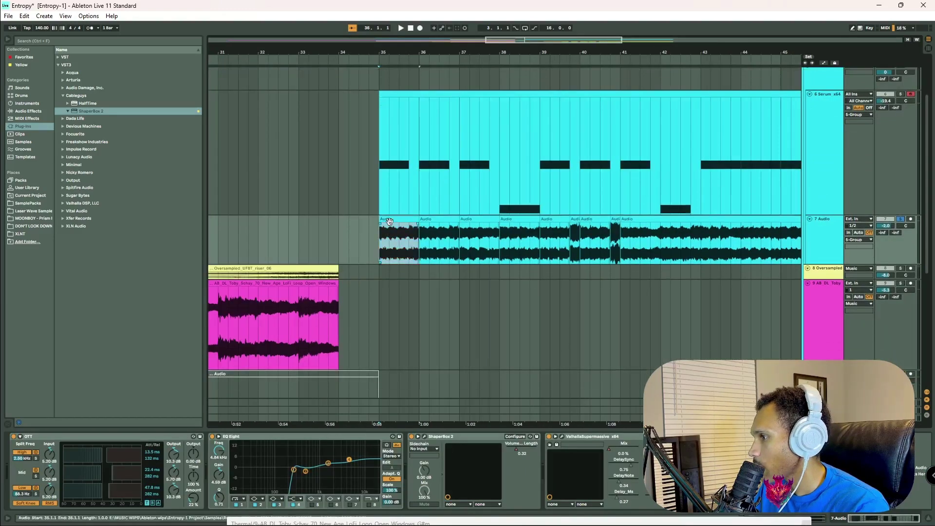
pyautogui.scroll(-5, 499, 248)
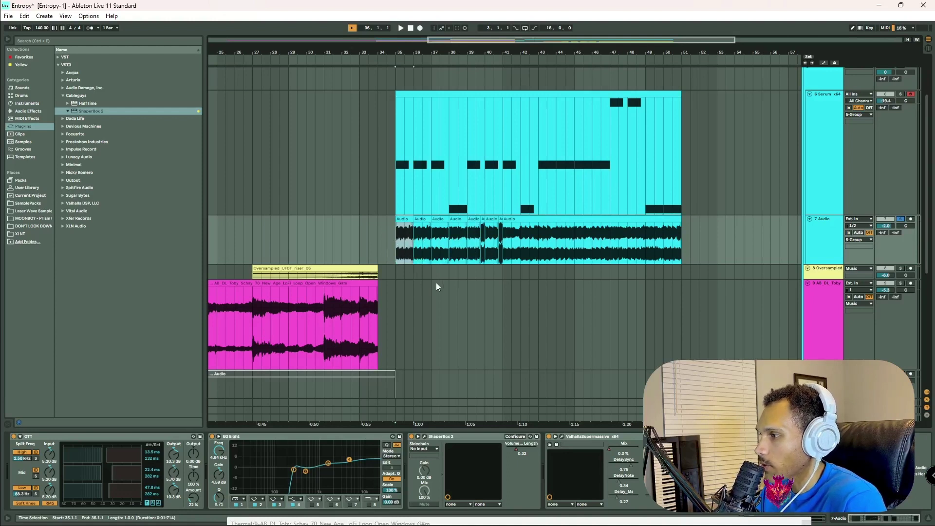
pyautogui.click(394, 255)
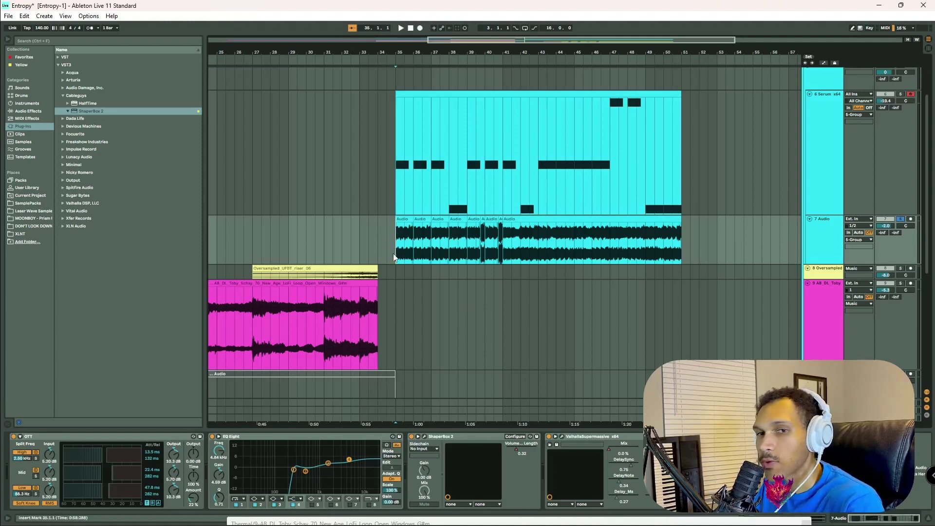
# Review the 7 Audio track's device chain, and select the long 11 Audio clip ending at bar 34 to compare its effects.
pyautogui.scroll(1, 807, 104)
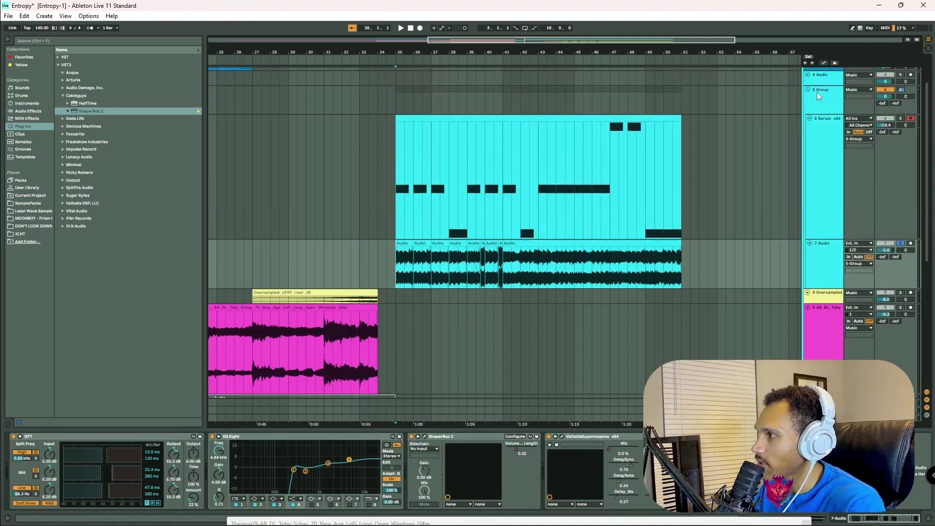
pyautogui.scroll(-1, 818, 146)
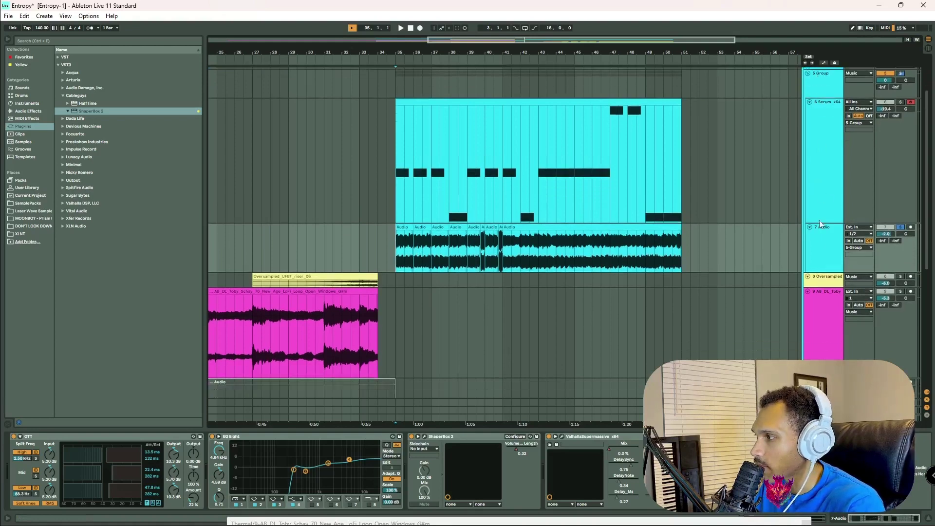
pyautogui.scroll(-1, 820, 226)
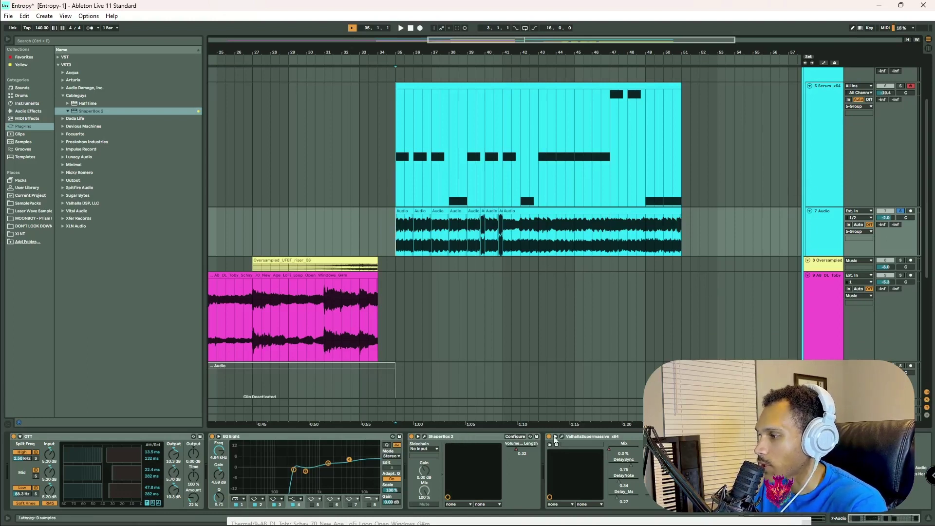
pyautogui.moveTo(877, 517); pyautogui.dragTo(871, 521)
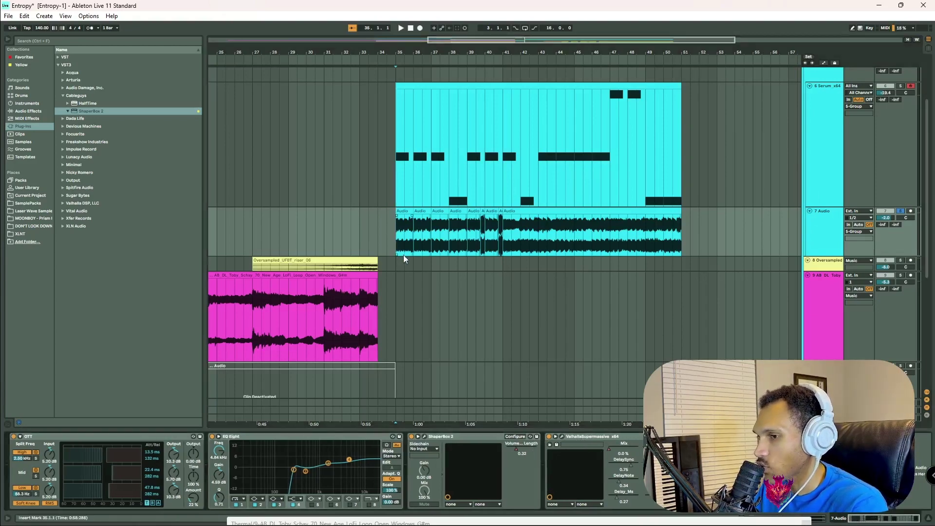
pyautogui.scroll(-5, 403, 258)
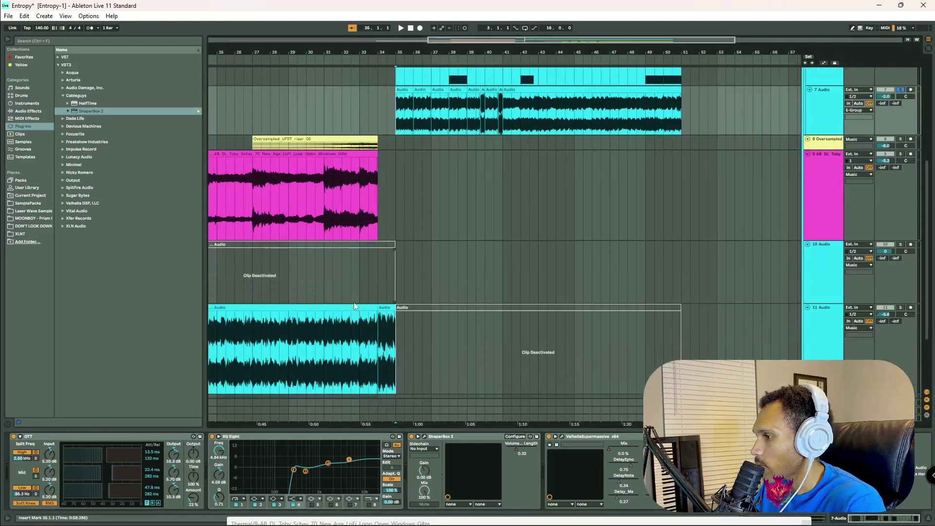
pyautogui.click(372, 308)
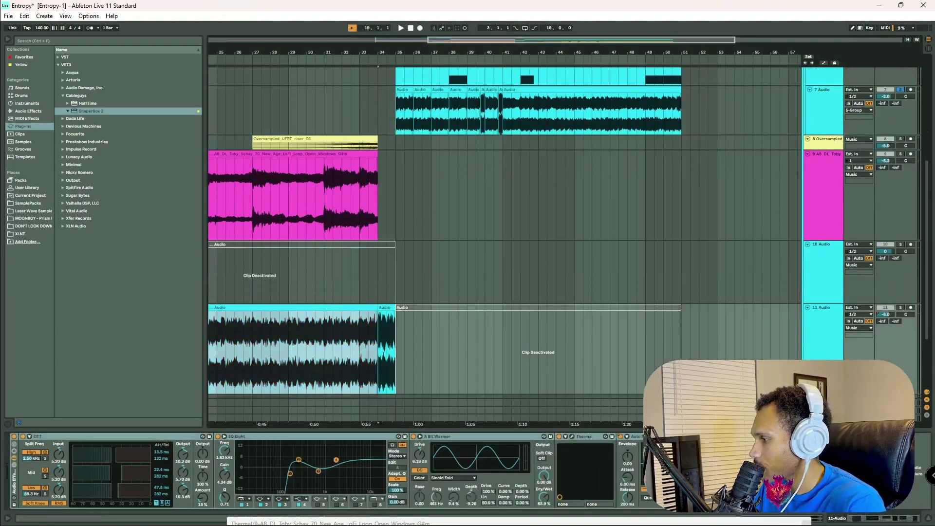
# Examine the 7 Audio clips against the 11 Audio clips, and place the insert marker at bar 35 on the 8 Oversampled riser track.
pyautogui.scroll(1, 516, 269)
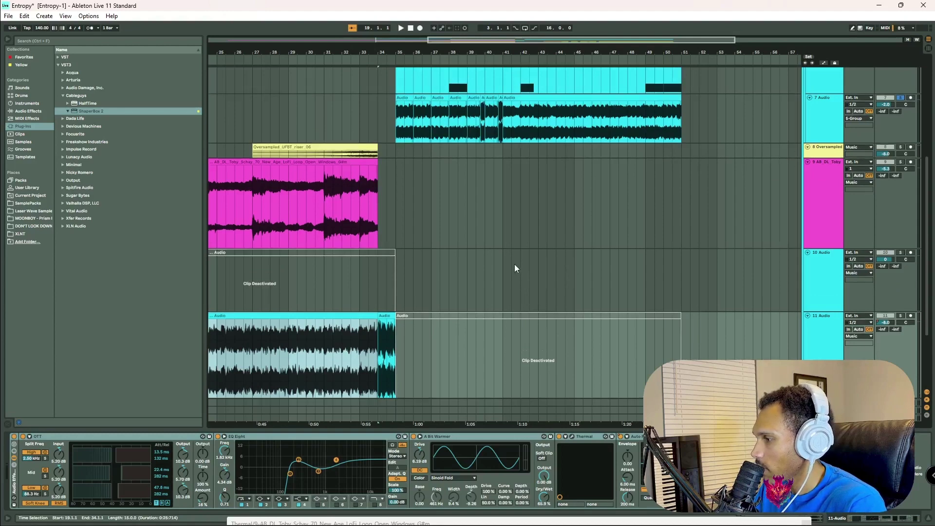
pyautogui.scroll(1, 519, 265)
pyautogui.scroll(5, 525, 244)
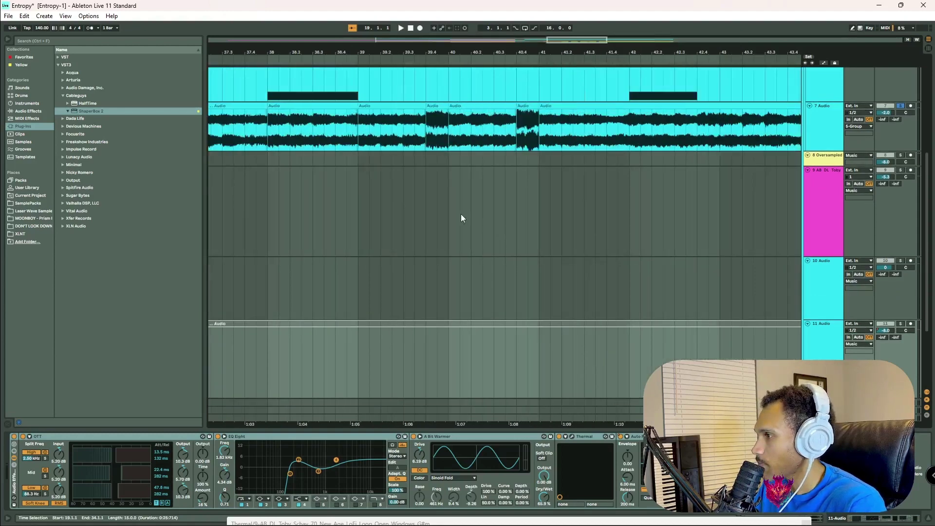
pyautogui.scroll(-8, 461, 215)
pyautogui.scroll(4, 459, 162)
pyautogui.scroll(5, 473, 163)
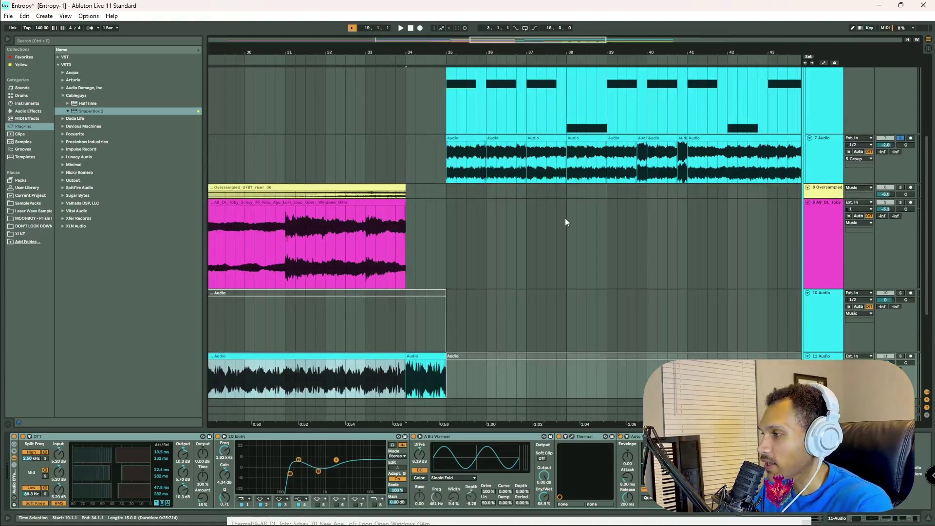
pyautogui.scroll(-3, 565, 217)
pyautogui.moveTo(616, 41); pyautogui.dragTo(637, 46)
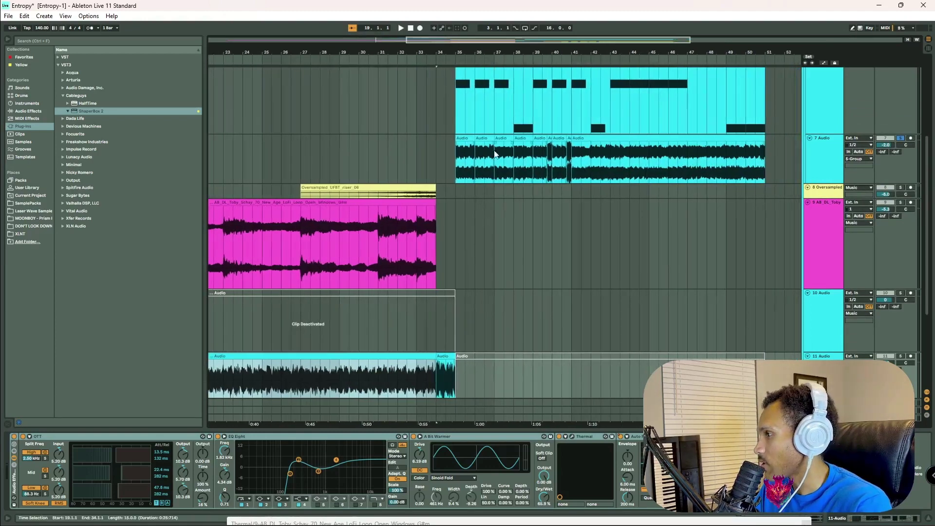
pyautogui.click(446, 159)
pyautogui.click(461, 195)
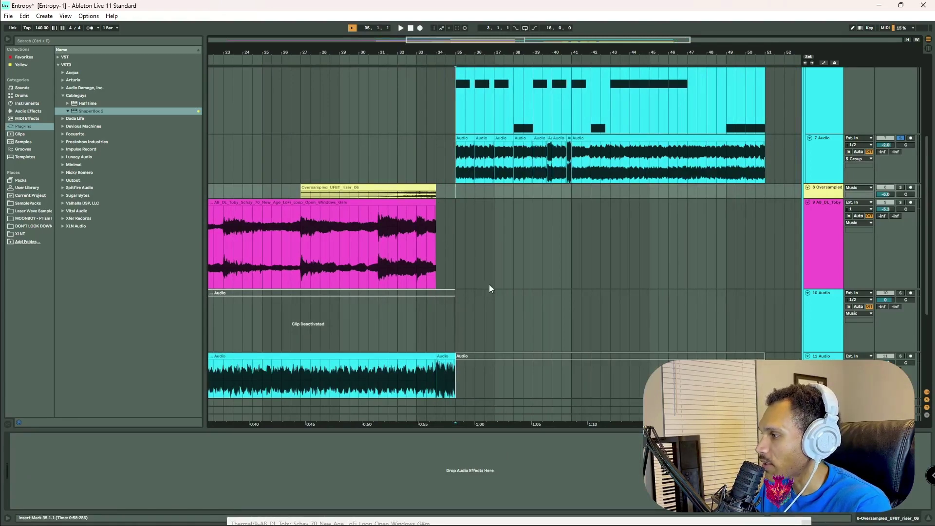
# Place the insert marker at bar 35 on the 13 Drum Rack track to show its device chain.
pyautogui.scroll(-3, 489, 285)
pyautogui.scroll(-3, 508, 264)
pyautogui.scroll(-3, 506, 261)
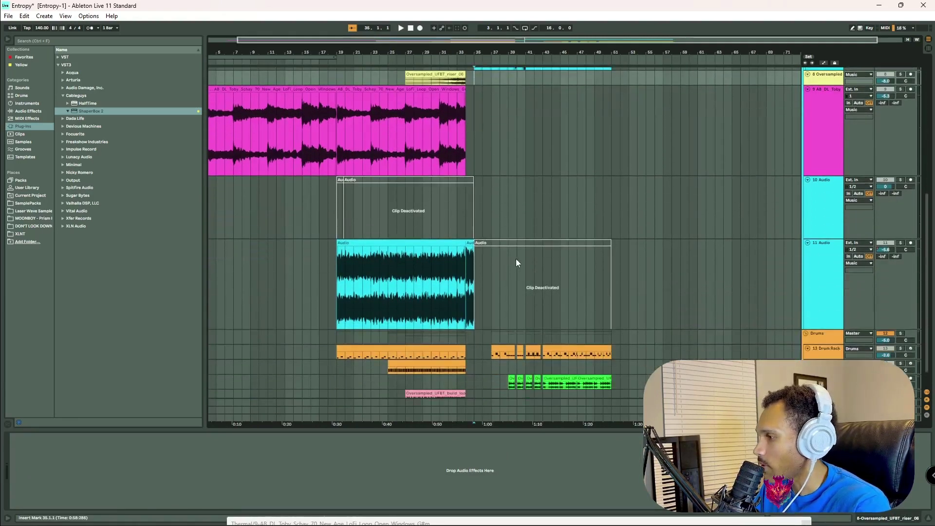
pyautogui.click(473, 327)
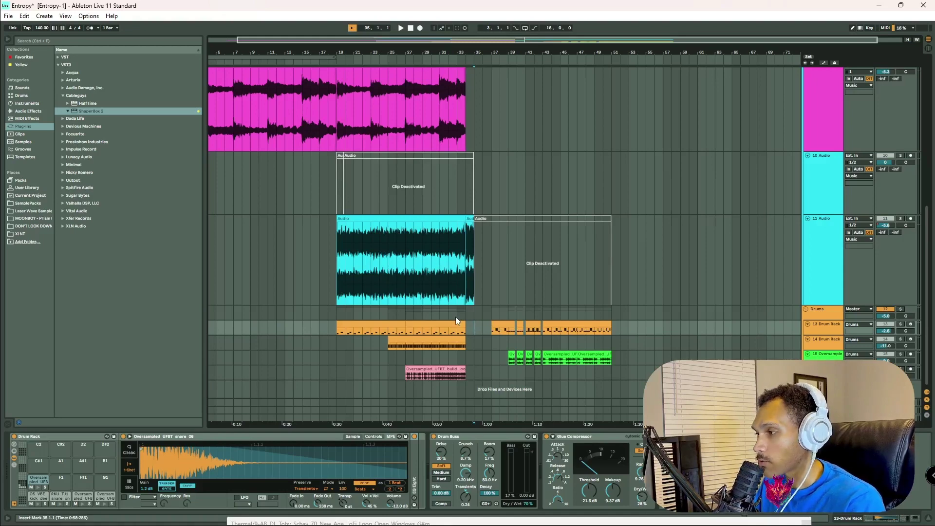
# Check the 2 MIDI track's device chain, and set the start position to bar 35 on the 6 Serum track.
pyautogui.moveTo(928, 240); pyautogui.dragTo(924, 104)
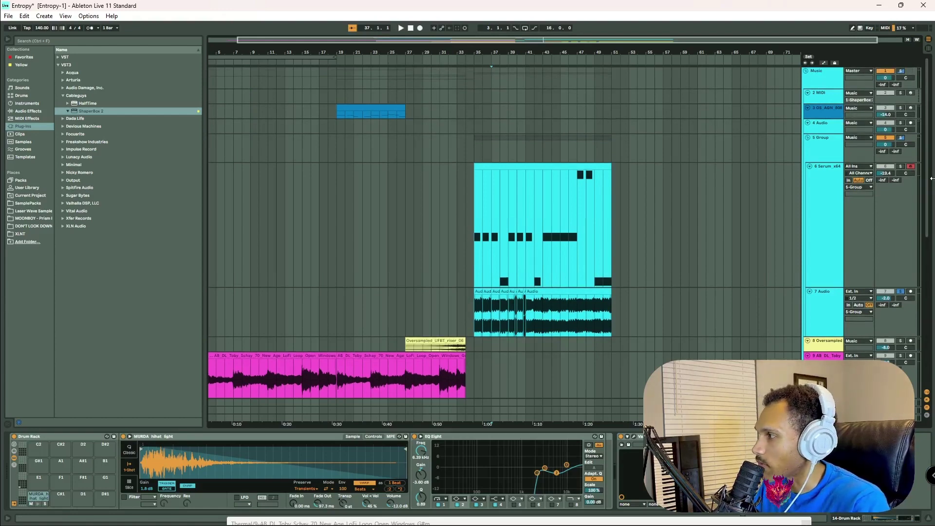
pyautogui.click(819, 102)
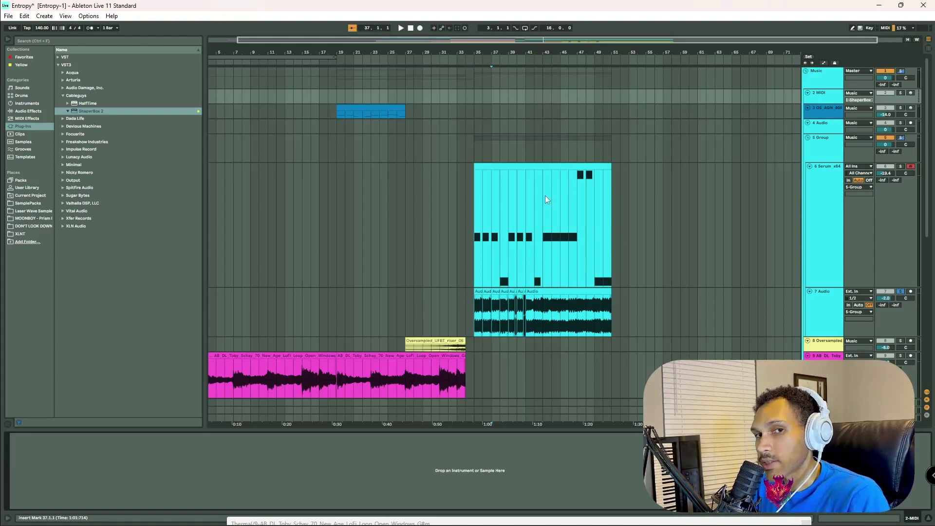
pyautogui.click(480, 168)
# Select the Drums group to show its Drum Buss and Glue Compressor.
pyautogui.moveTo(926, 195); pyautogui.dragTo(928, 427)
pyautogui.click(818, 317)
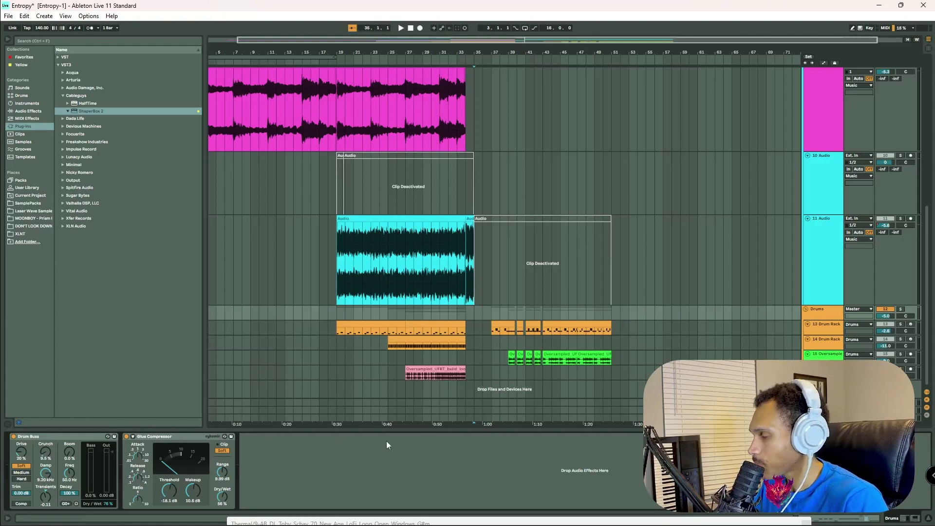
pyautogui.click(836, 313)
# Solo the Drums group and listen to the drum clips from bar 19.
pyautogui.click(491, 327)
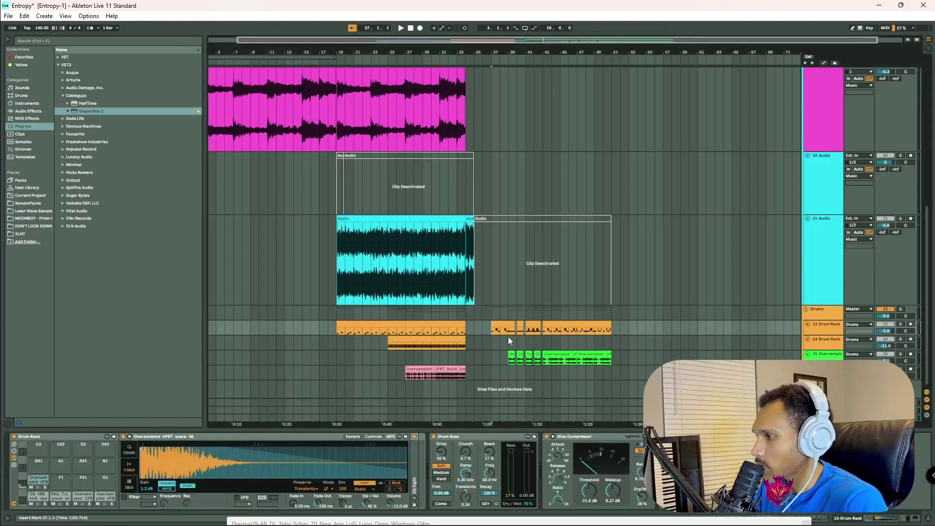
pyautogui.click(342, 327)
pyautogui.press('space')
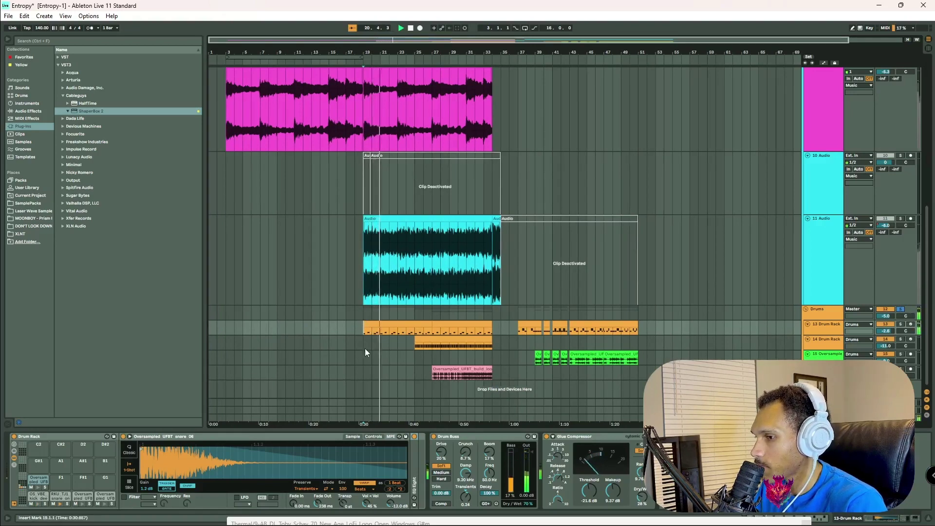
pyautogui.press('space')
# Set the start position to bar 37 and inspect the Drums group's effects and the 13 Drum Rack track's device chain.
pyautogui.click(518, 311)
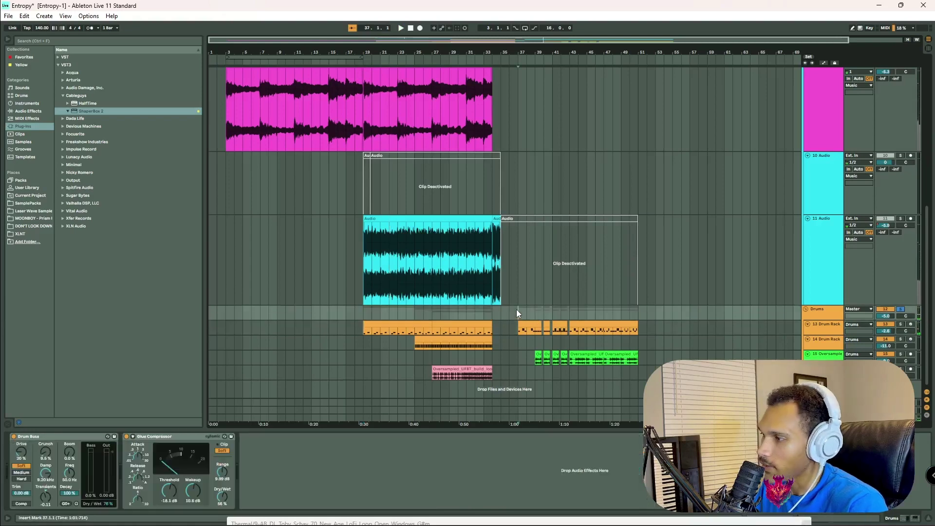
pyautogui.click(818, 328)
pyautogui.click(819, 318)
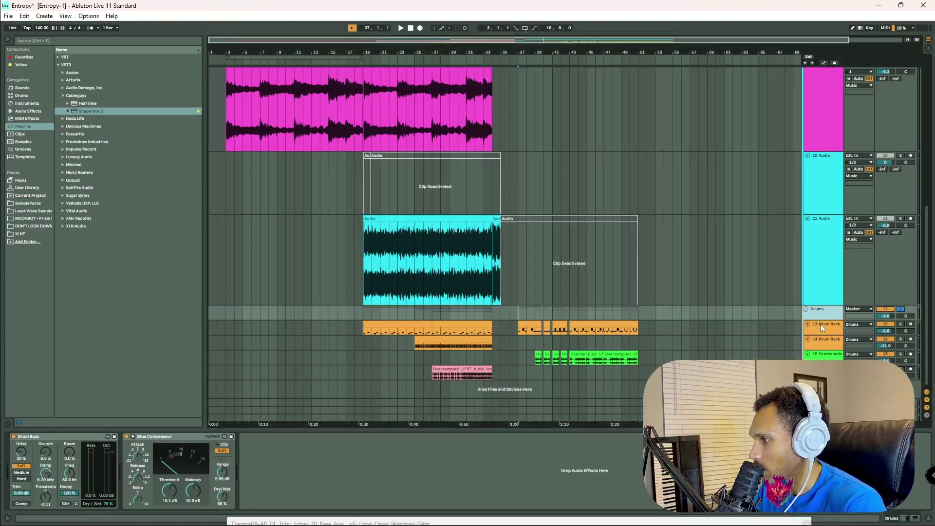
pyautogui.click(519, 331)
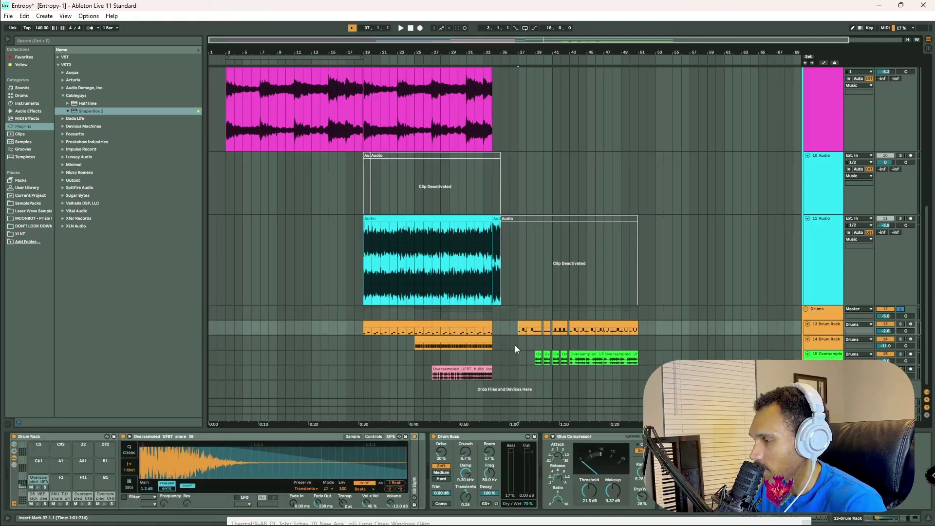
# Listen to the soloed Drums group from bar 37 and look over the Serum, audio and drum tracks in the arrangement.
pyautogui.press('space')
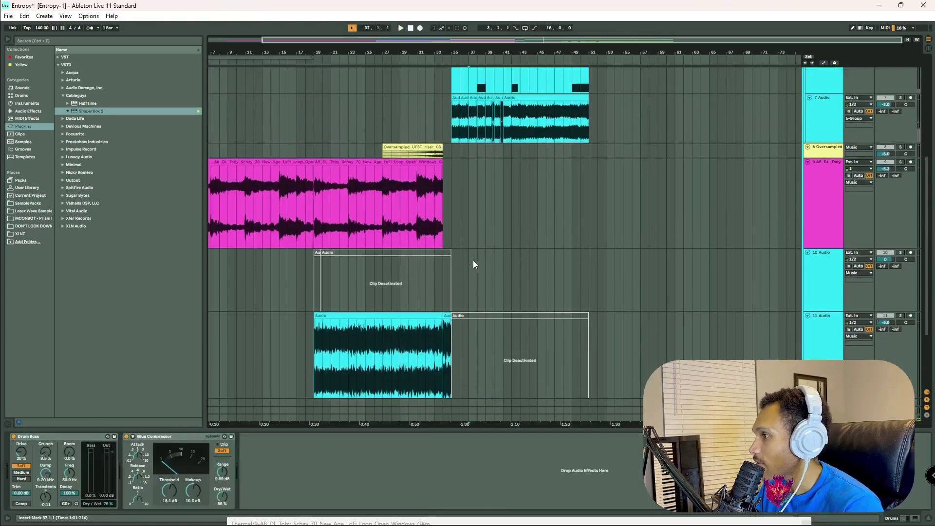
pyautogui.scroll(4, 472, 263)
pyautogui.scroll(4, 498, 349)
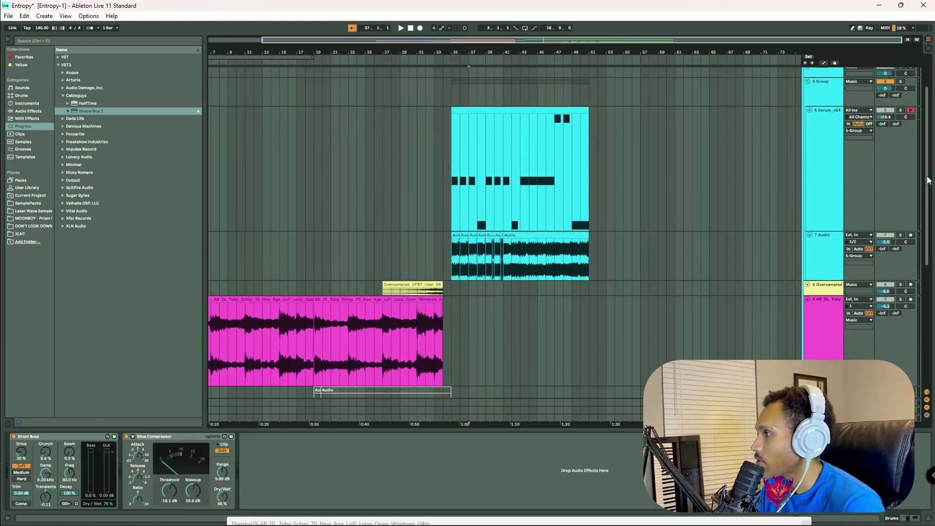
pyautogui.scroll(-5, 901, 217)
pyautogui.scroll(-6, 901, 217)
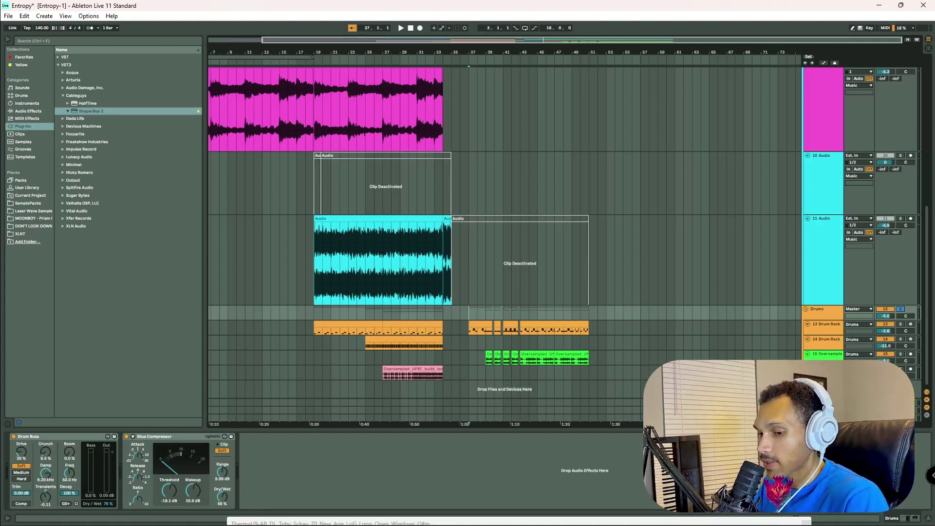
# Set the start position to bar 3 on the 10 Audio track.
pyautogui.scroll(-2, 588, 361)
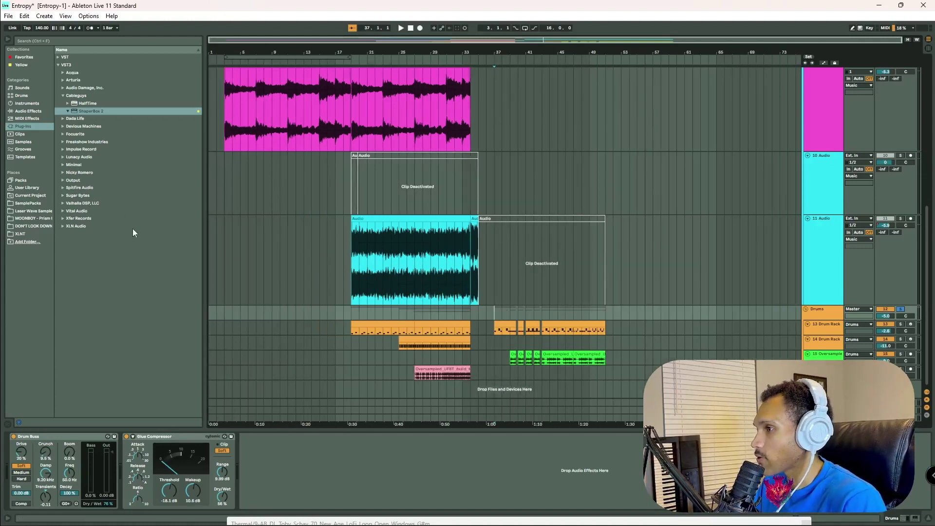
pyautogui.scroll(1, 246, 298)
pyautogui.scroll(1, 241, 295)
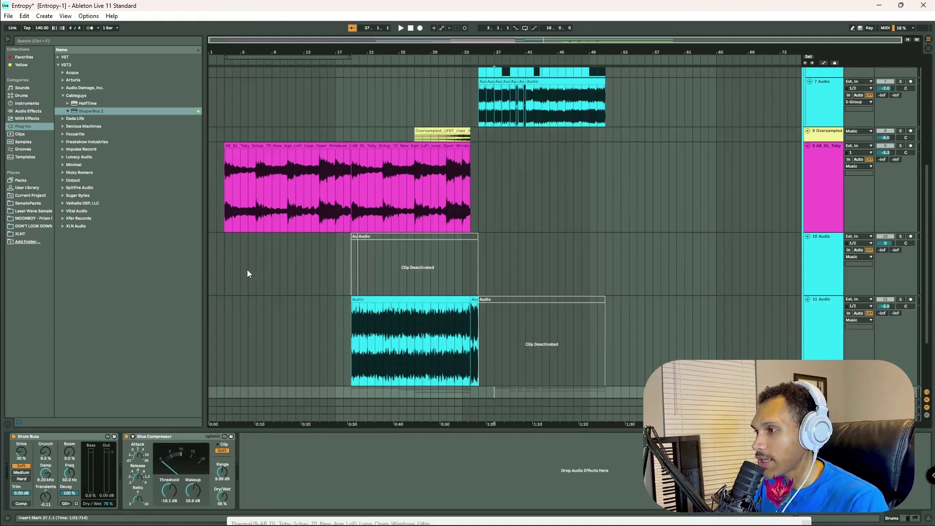
pyautogui.click(229, 273)
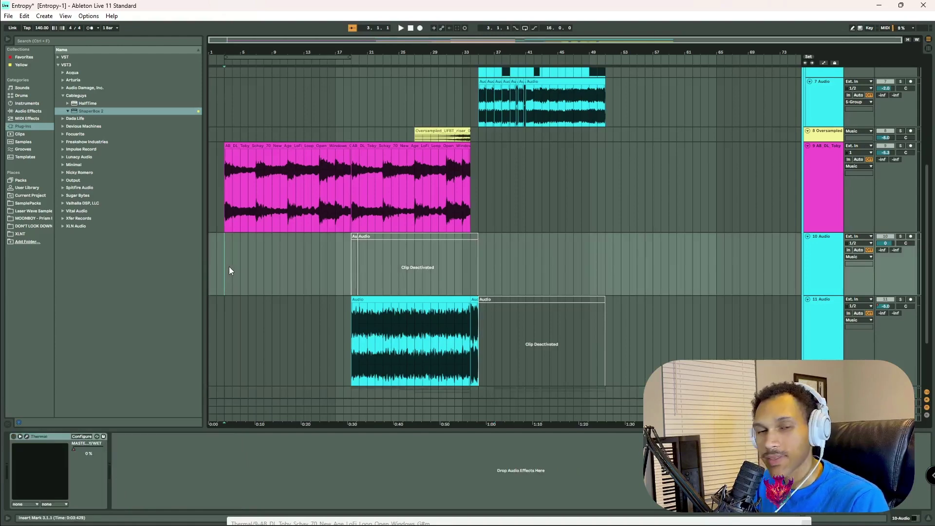